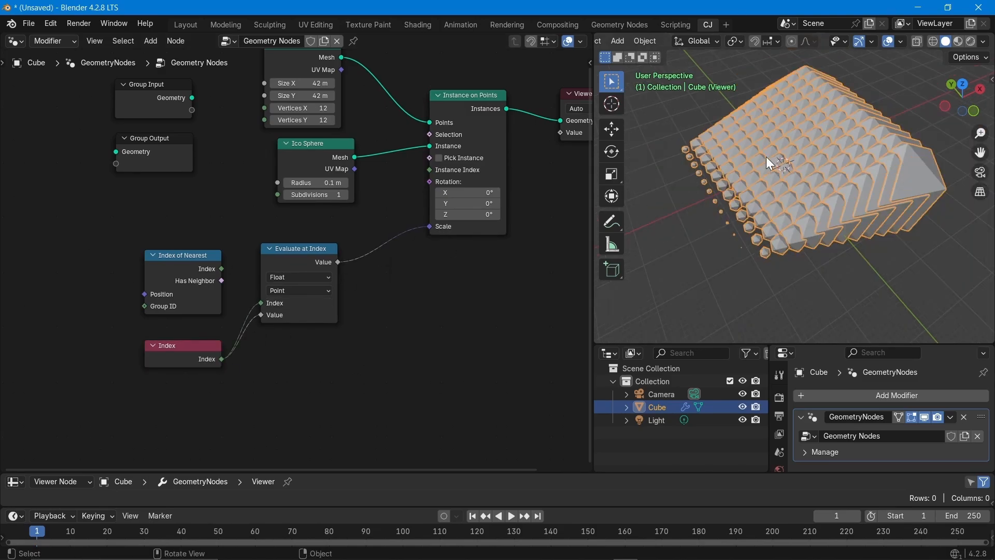
# Enlarge the spreadsheet to list the Instances data, and inspect the instanced ico spheres and node setup from different angles.
pyautogui.moveTo(220, 471); pyautogui.dragTo(220, 357)
pyautogui.click(50, 474)
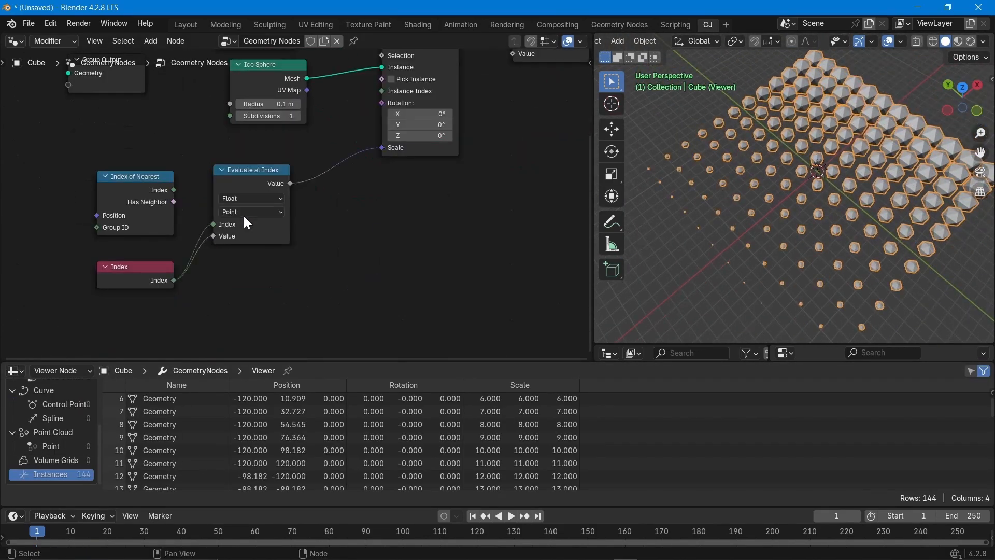
pyautogui.moveTo(726, 233); pyautogui.dragTo(892, 238, button='middle')
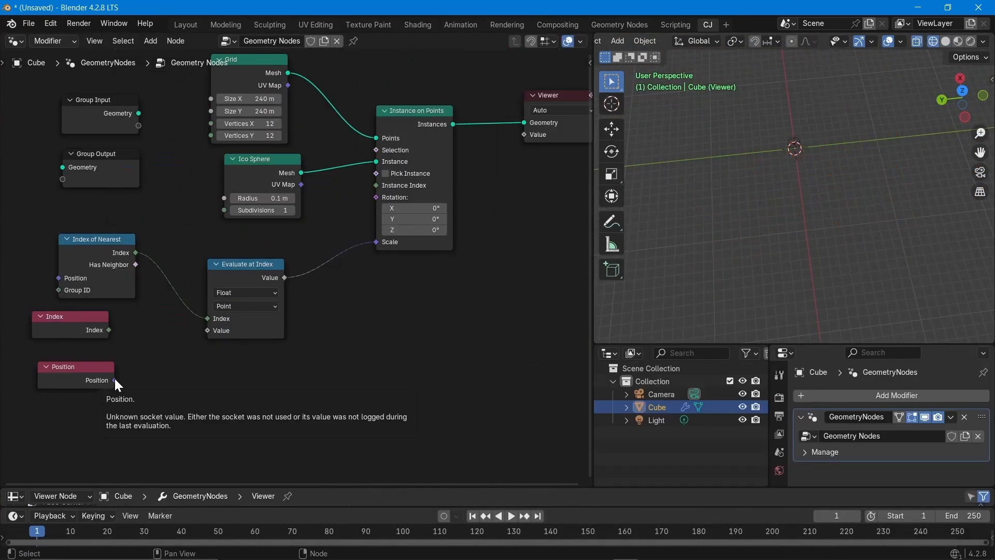
pyautogui.moveTo(916, 258); pyautogui.dragTo(937, 254, button='middle')
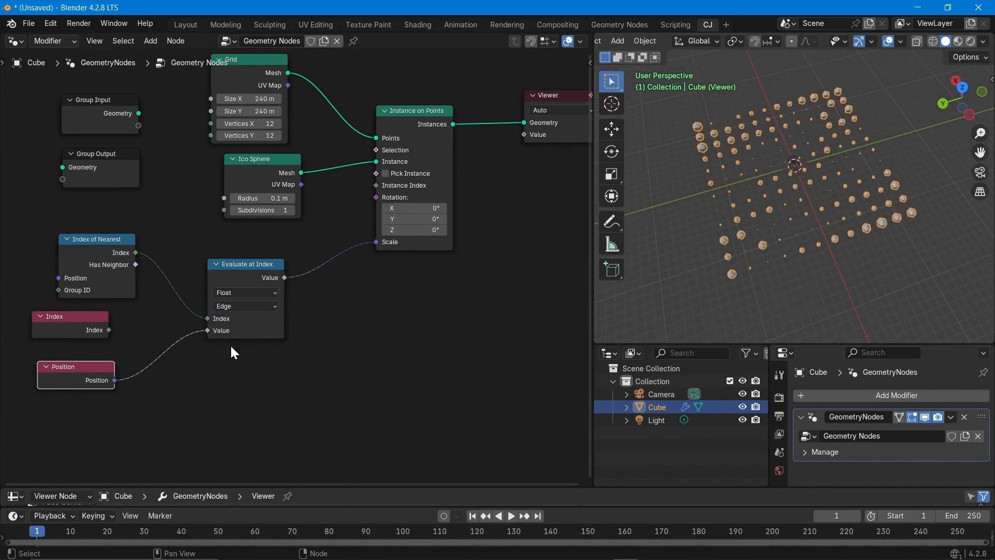
pyautogui.moveTo(109, 330); pyautogui.dragTo(142, 317)
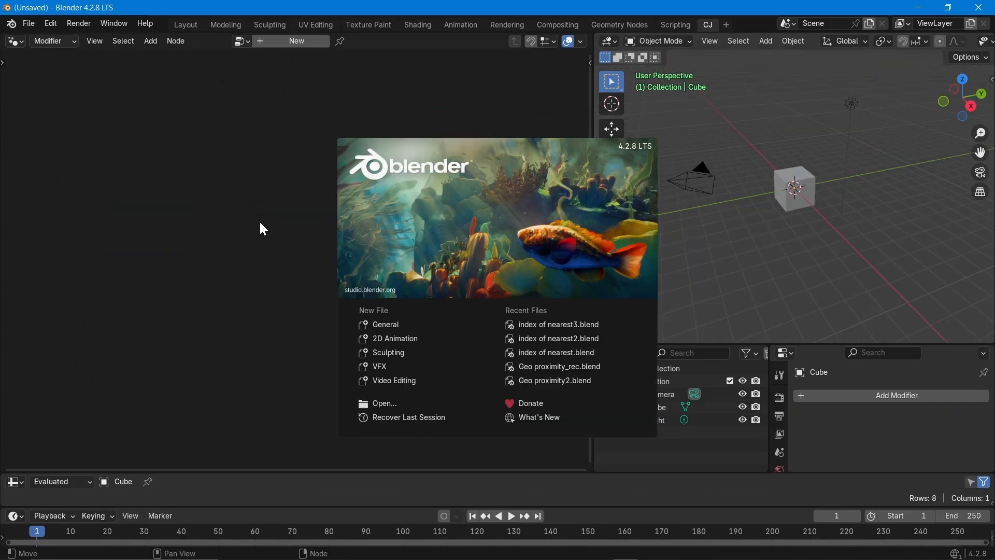
# Dismiss the splash screen and create a new geometry node tree on the default cube.
pyautogui.click(259, 223)
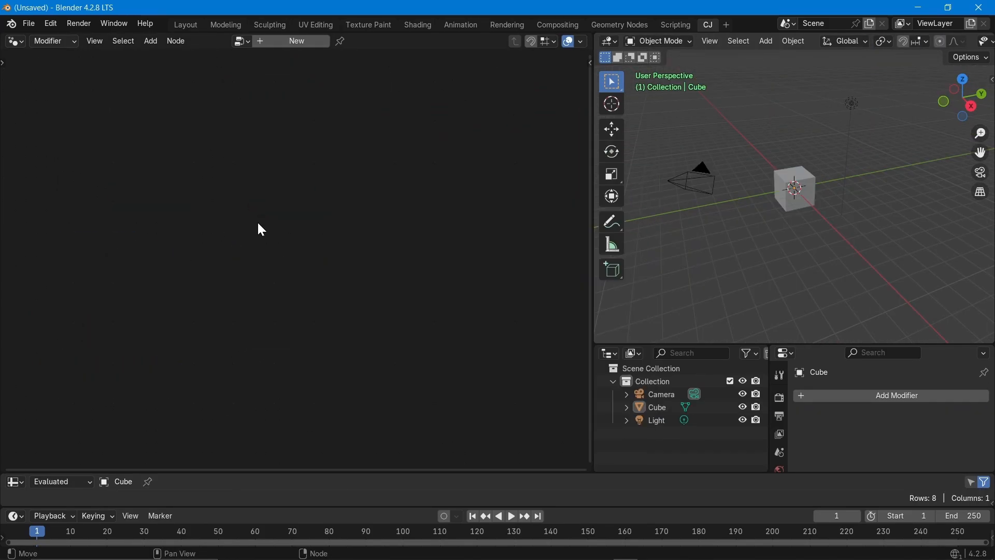
pyautogui.click(292, 43)
pyautogui.moveTo(385, 372); pyautogui.dragTo(445, 185, button='middle')
pyautogui.scroll(6, 446, 154)
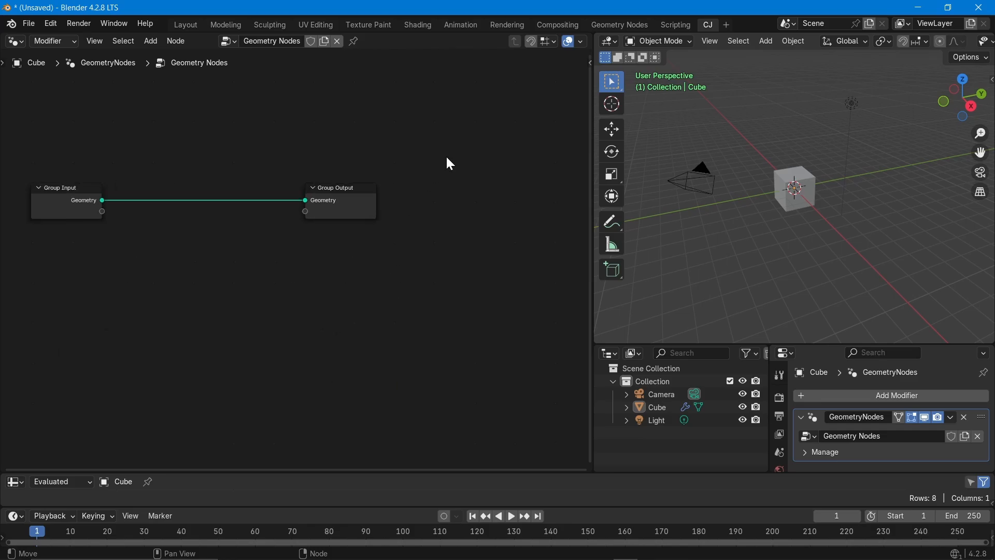
pyautogui.moveTo(299, 264); pyautogui.dragTo(442, 202, button='middle')
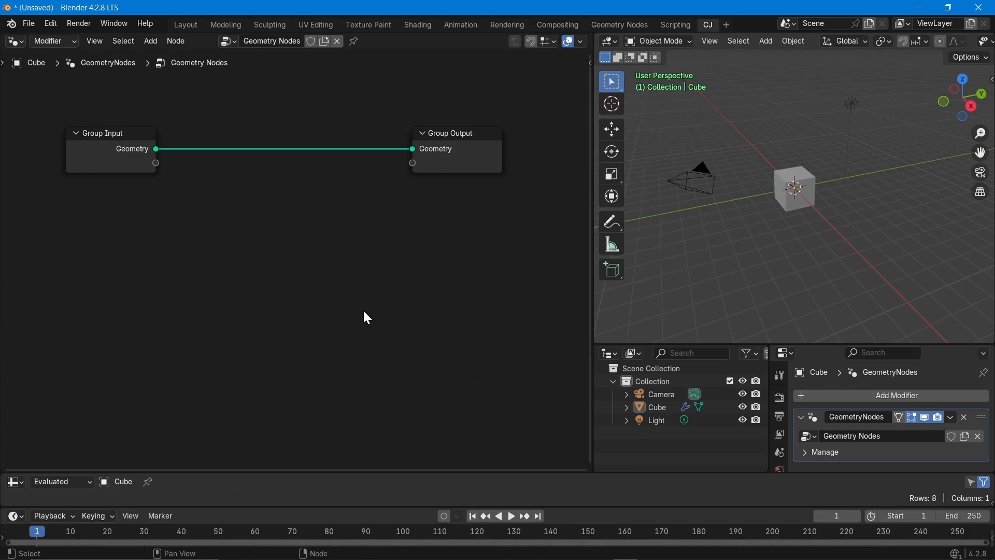
# Cut the link between Group Input and Group Output, and stack both nodes out of the way.
pyautogui.keyDown('ctrl'); pyautogui.moveTo(337, 129); pyautogui.dragTo(320, 206, button='right'); pyautogui.keyUp('ctrl')
pyautogui.moveTo(136, 138); pyautogui.dragTo(101, 103)
pyautogui.moveTo(441, 136); pyautogui.dragTo(33, 164)
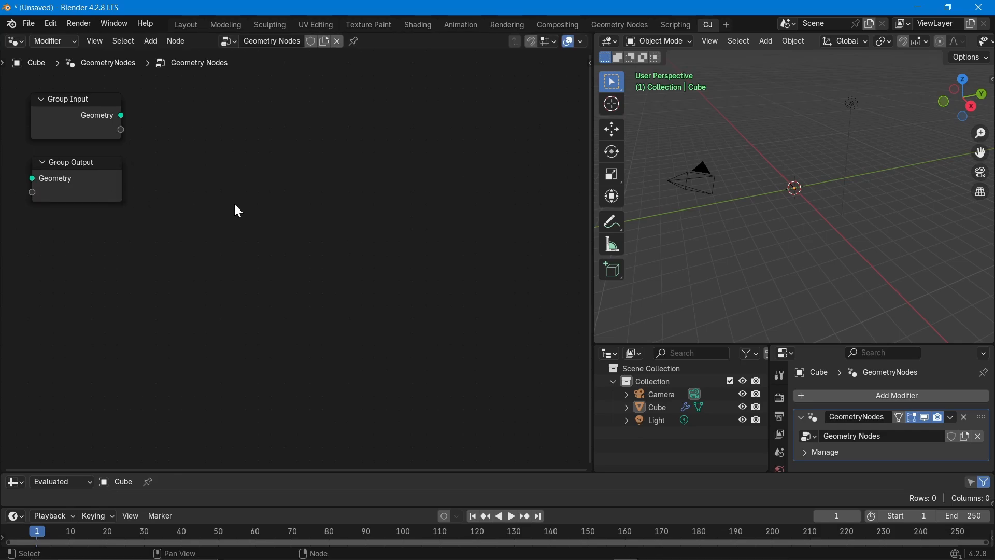
# Add an Ico Sphere node beside the Group Input and Group Output nodes.
pyautogui.hotkey('shift', 'a')
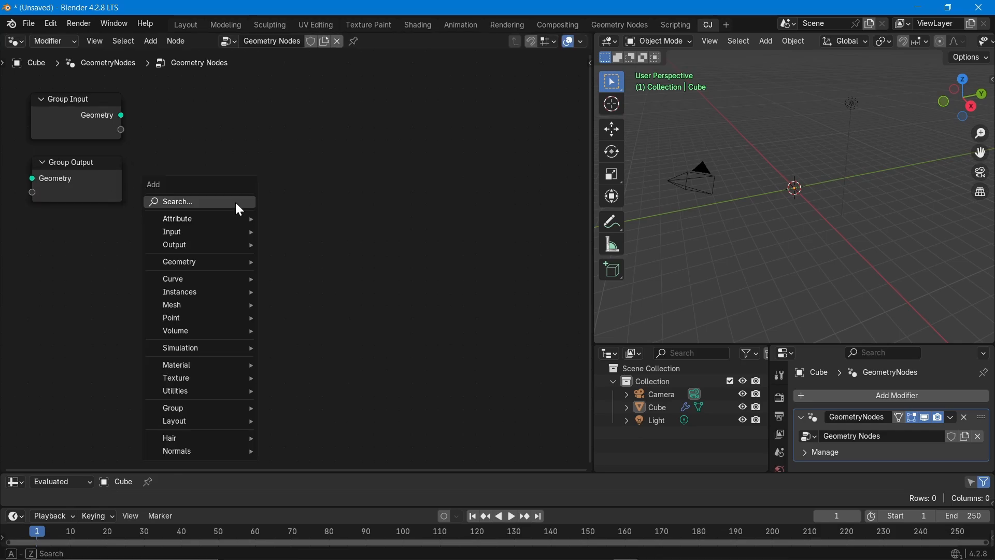
pyautogui.write('inc')
pyautogui.press('BackSpace')
pyautogui.press('BackSpace')
pyautogui.write('co')
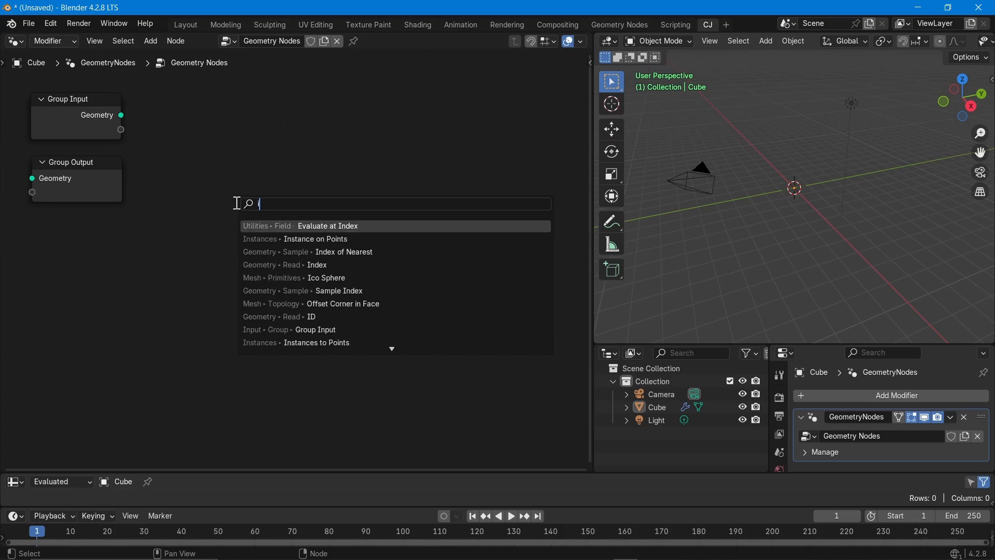
pyautogui.press('Return')
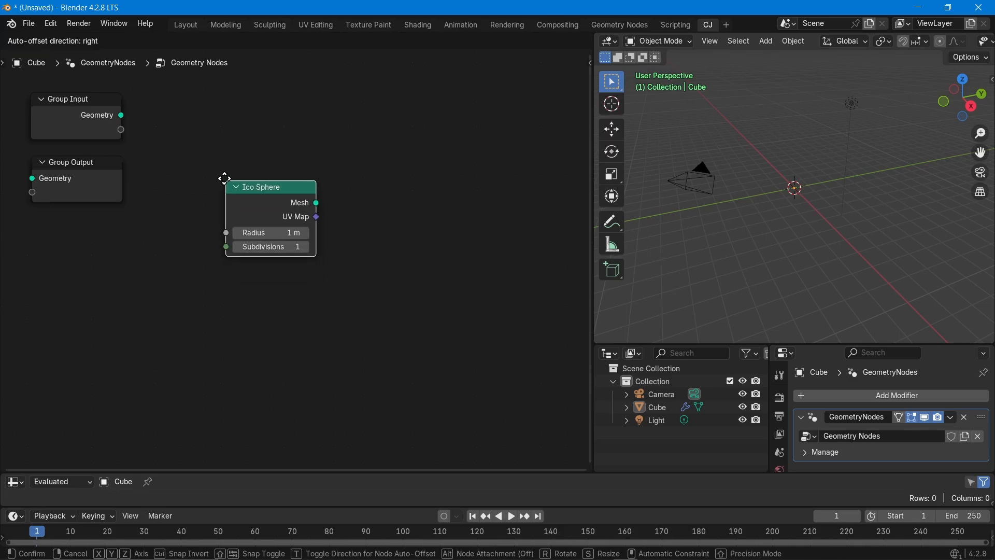
pyautogui.click(231, 174)
# Preview the Ico Sphere's Mesh output through a Viewer node and space the two nodes apart.
pyautogui.rightClick(239, 178)
pyautogui.click(257, 179)
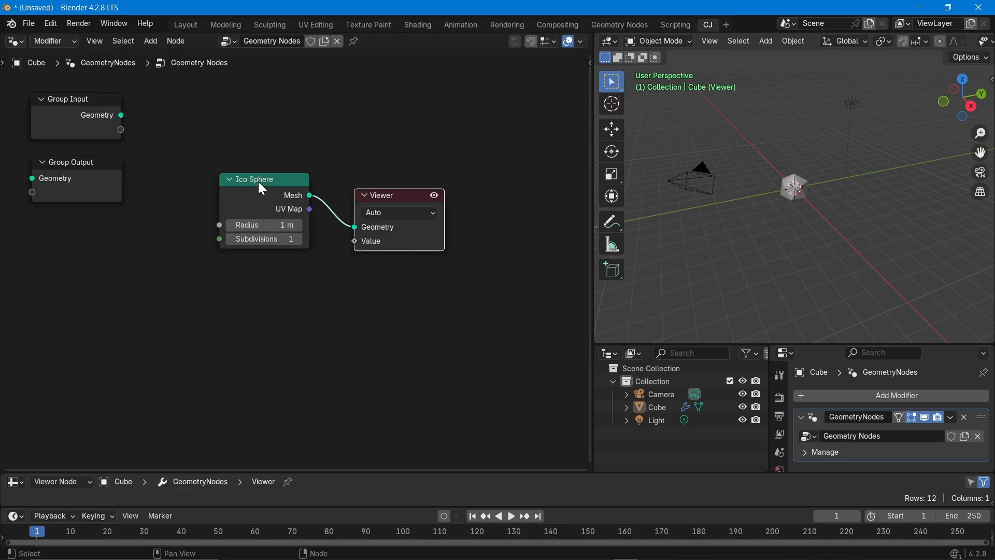
pyautogui.moveTo(414, 204); pyautogui.dragTo(470, 158)
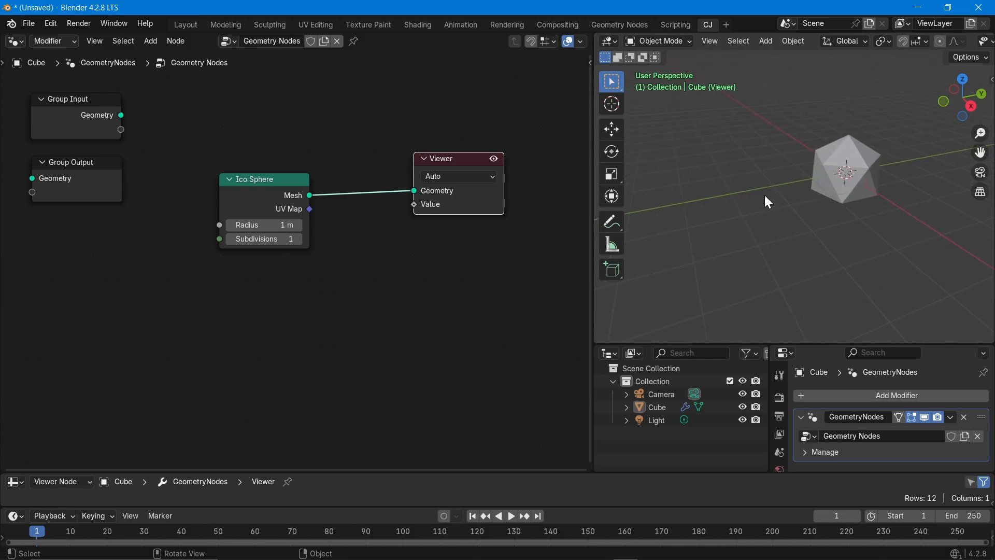
pyautogui.moveTo(252, 183); pyautogui.dragTo(211, 163)
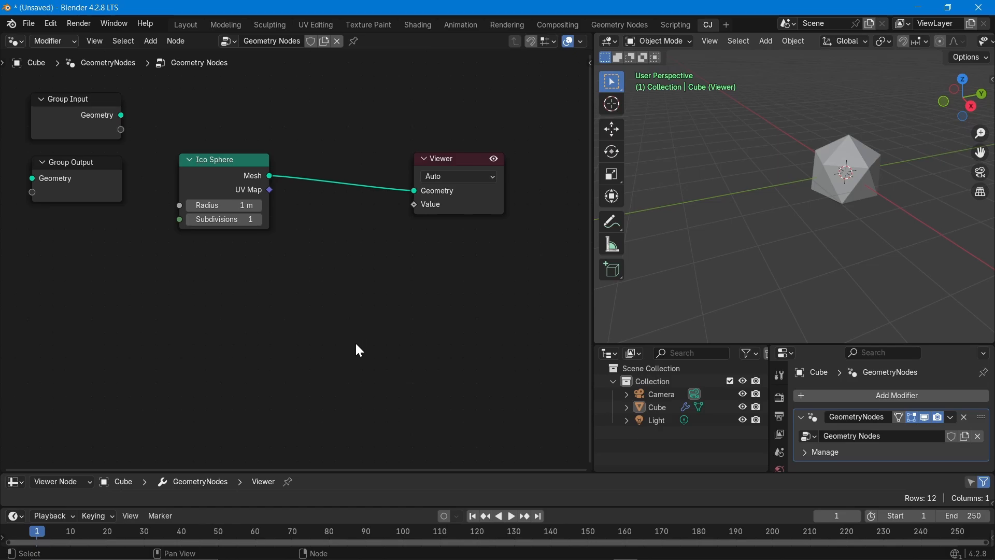
# Add an Index of Nearest node and place it below the Ico Sphere node.
pyautogui.hotkey('shift', 'a')
pyautogui.write('index')
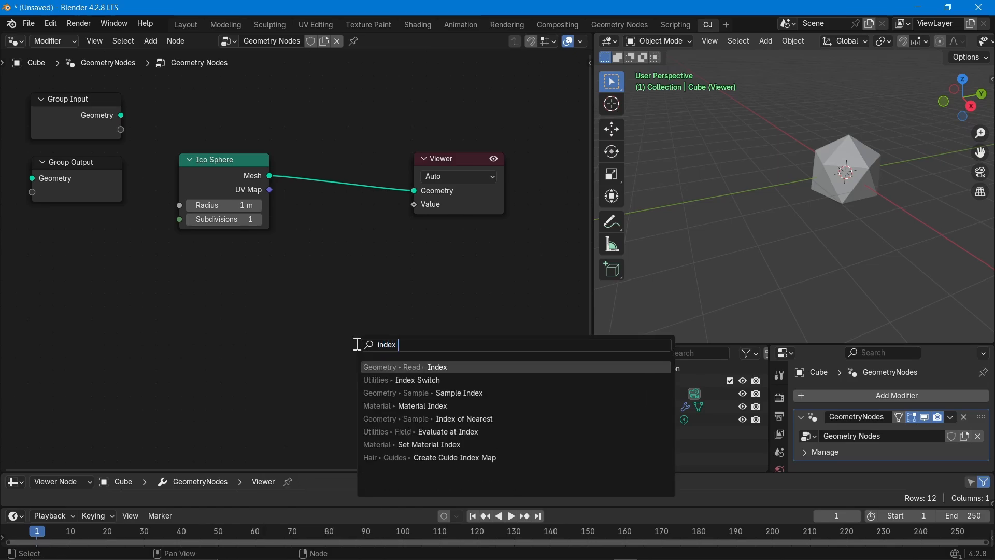
pyautogui.write(' of')
pyautogui.press('Return')
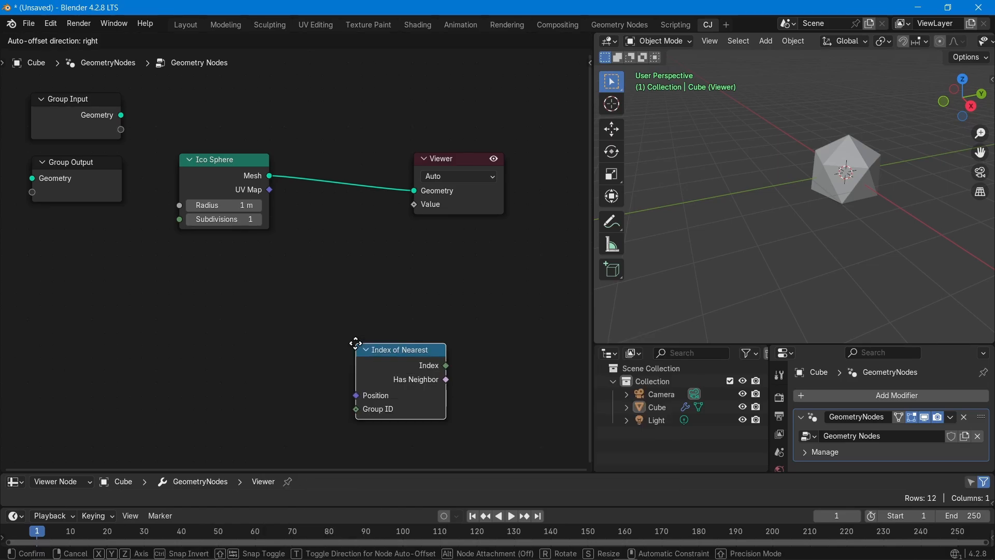
pyautogui.click(204, 269)
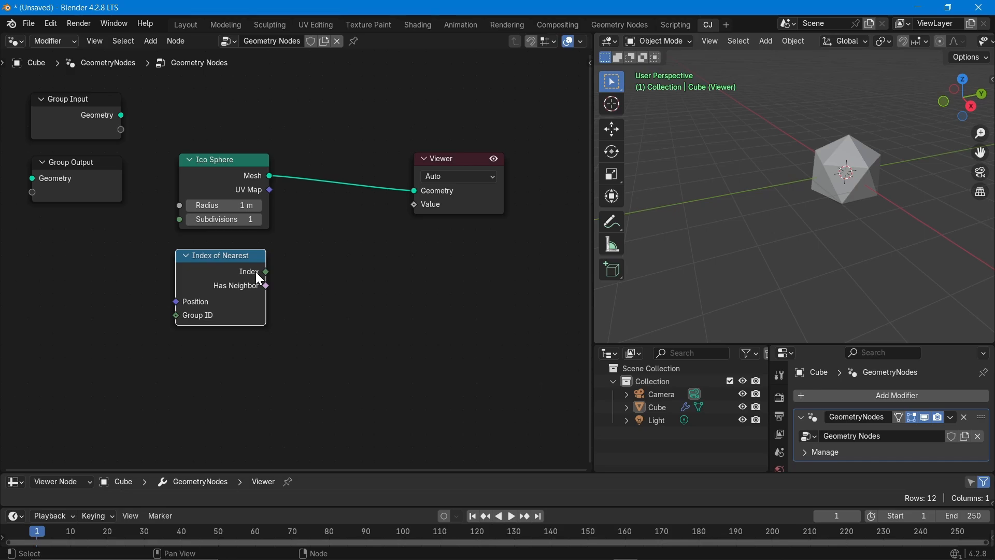
# Add an Index node below Index of Nearest and connect its output to the Viewer's Value input.
pyautogui.hotkey('shift', 'a')
pyautogui.write('index')
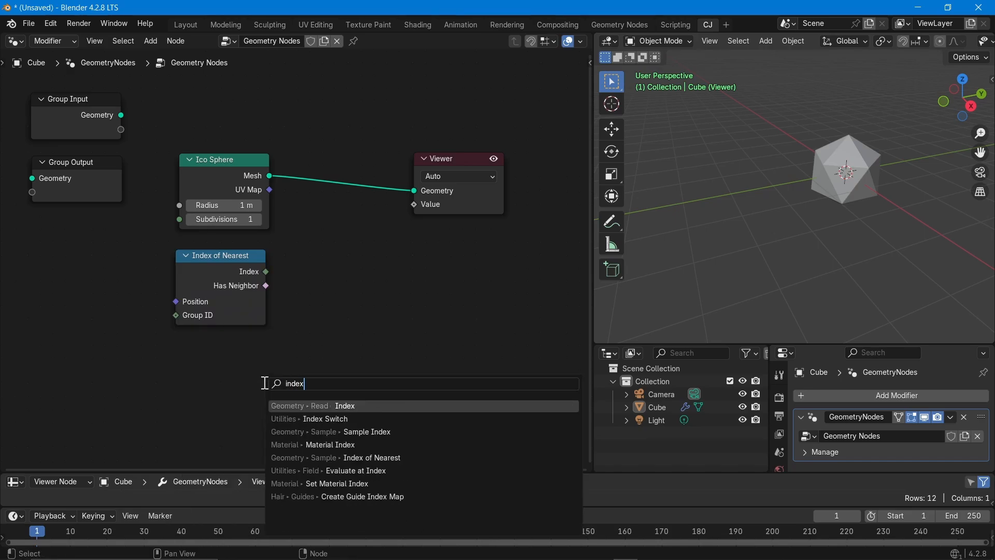
pyautogui.press('Return')
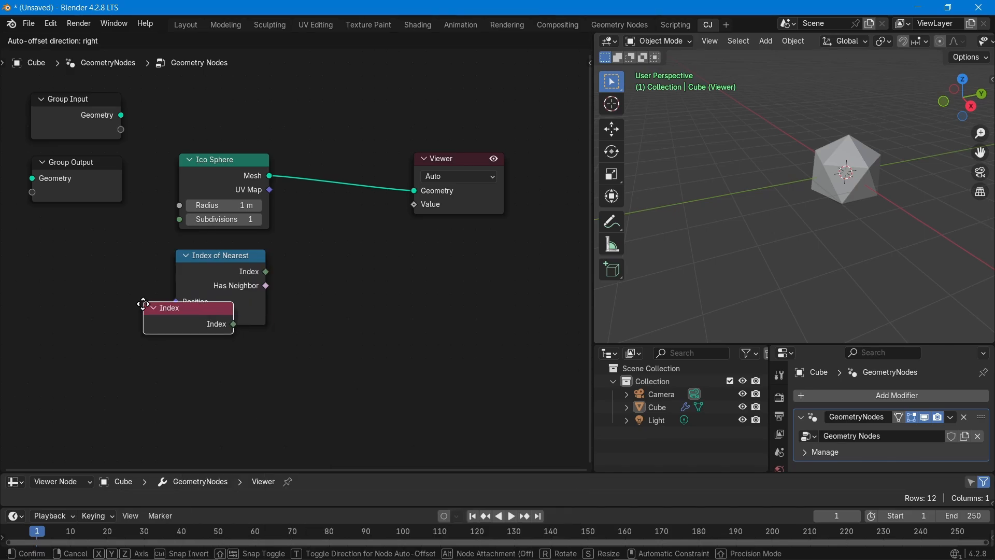
pyautogui.click(170, 341)
pyautogui.click(425, 308)
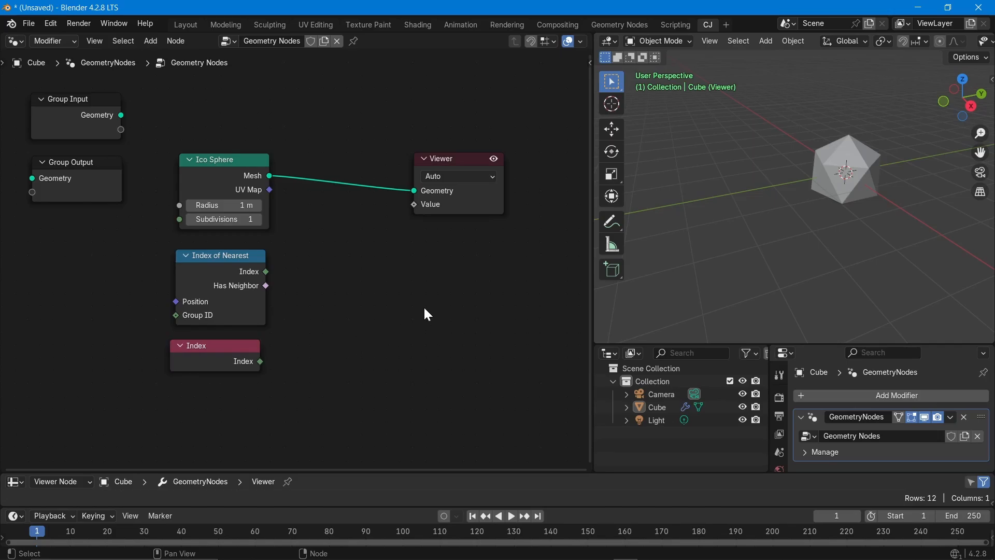
pyautogui.moveTo(261, 361); pyautogui.dragTo(406, 205)
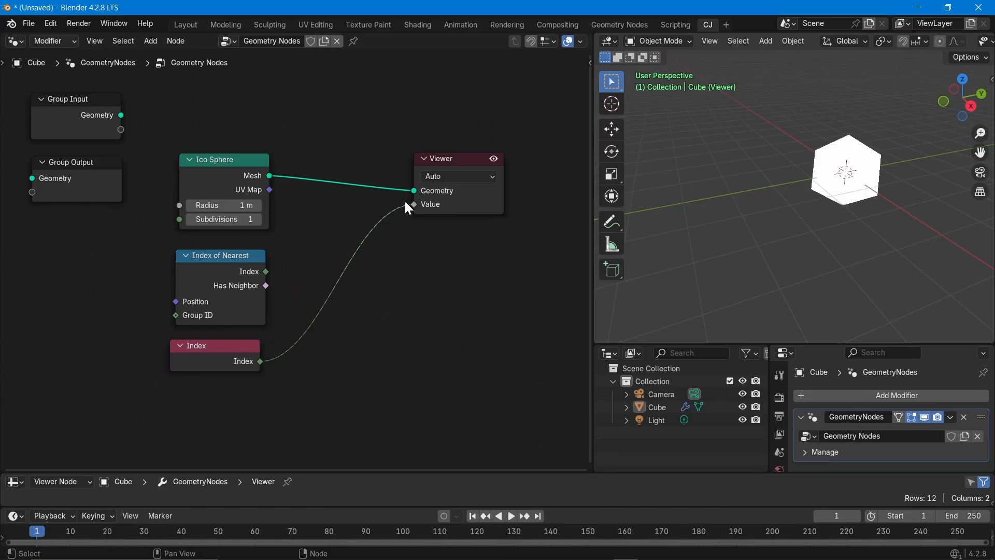
# Enable Attribute Text in the Viewer Node overlays of the viewport and set Color Opacity to 0.
pyautogui.scroll(-5, 899, 47)
pyautogui.click(903, 42)
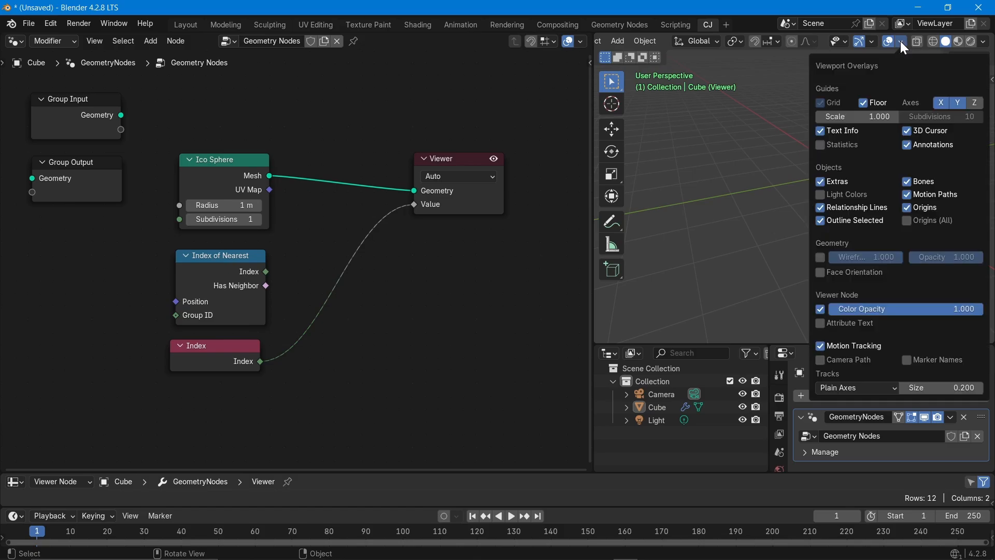
pyautogui.click(819, 326)
pyautogui.moveTo(971, 314); pyautogui.dragTo(812, 312)
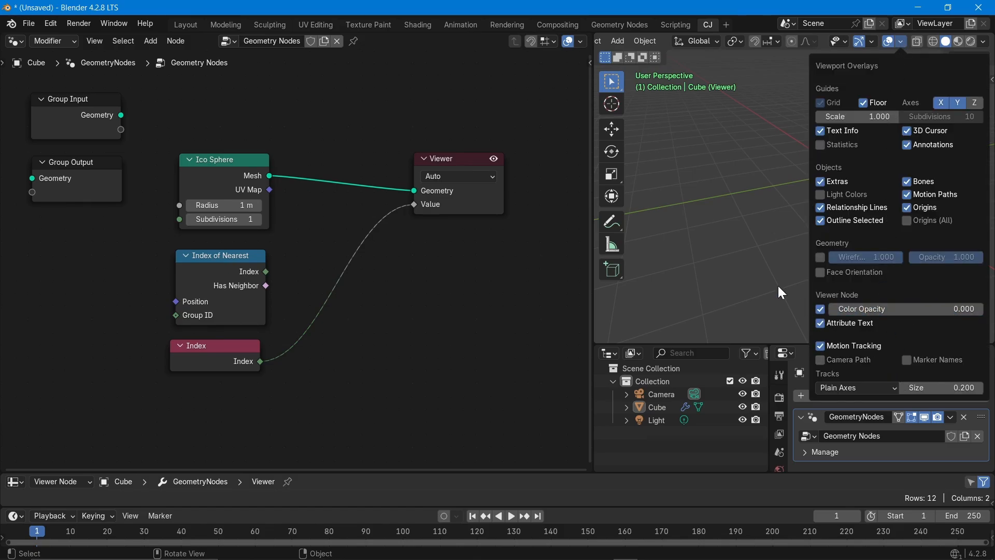
# Switch the viewport to wireframe shading and select the icosphere so its edges are highlighted.
pyautogui.scroll(5, 841, 217)
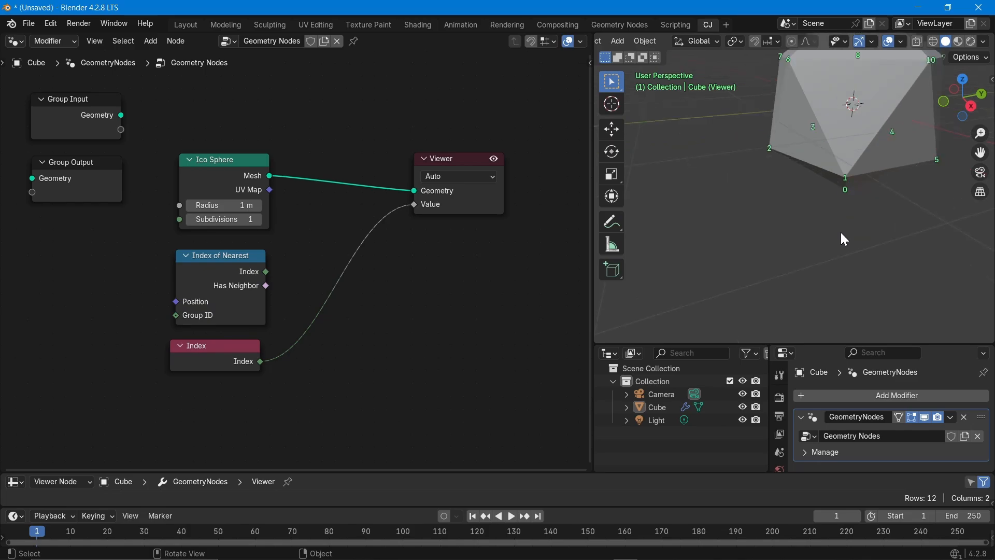
pyautogui.moveTo(762, 214); pyautogui.dragTo(776, 194, button='middle')
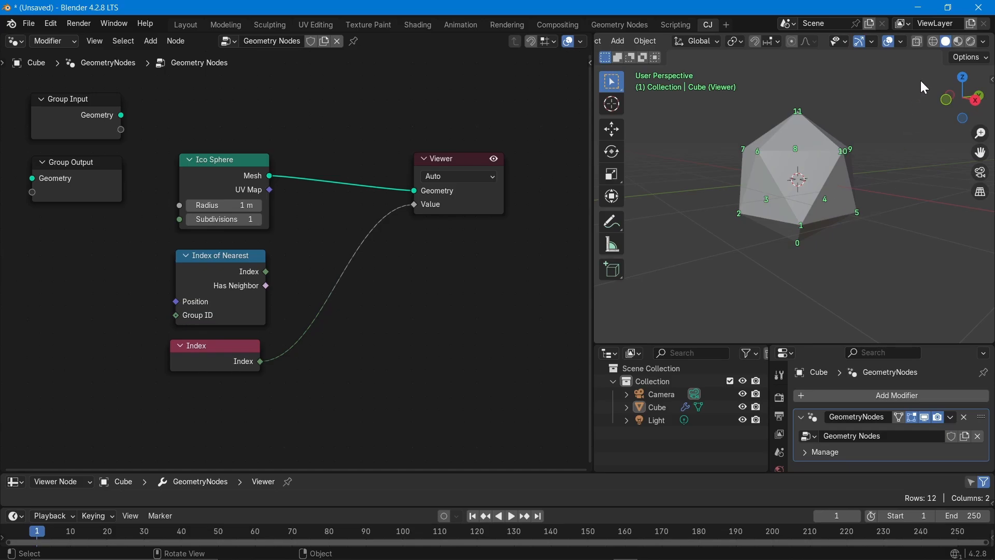
pyautogui.click(937, 41)
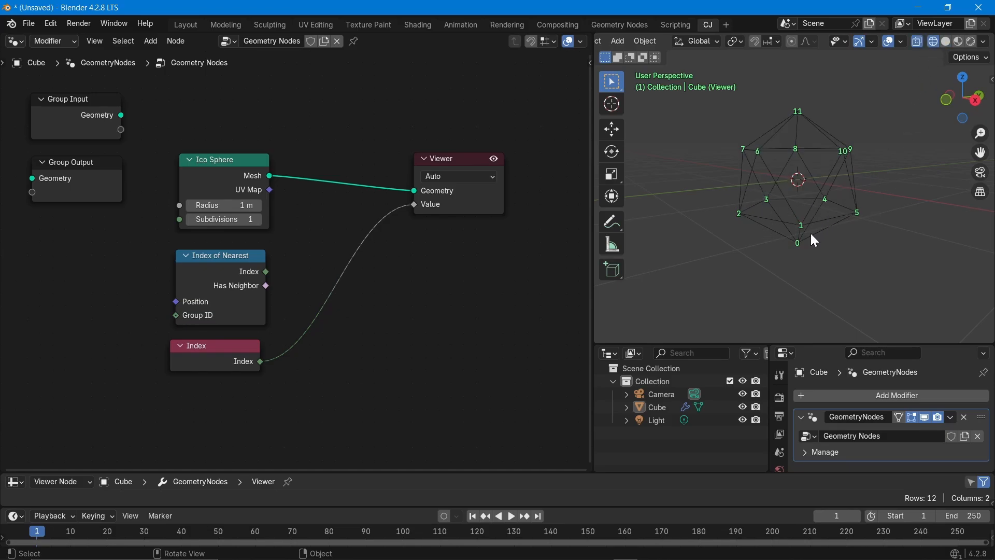
pyautogui.click(802, 212)
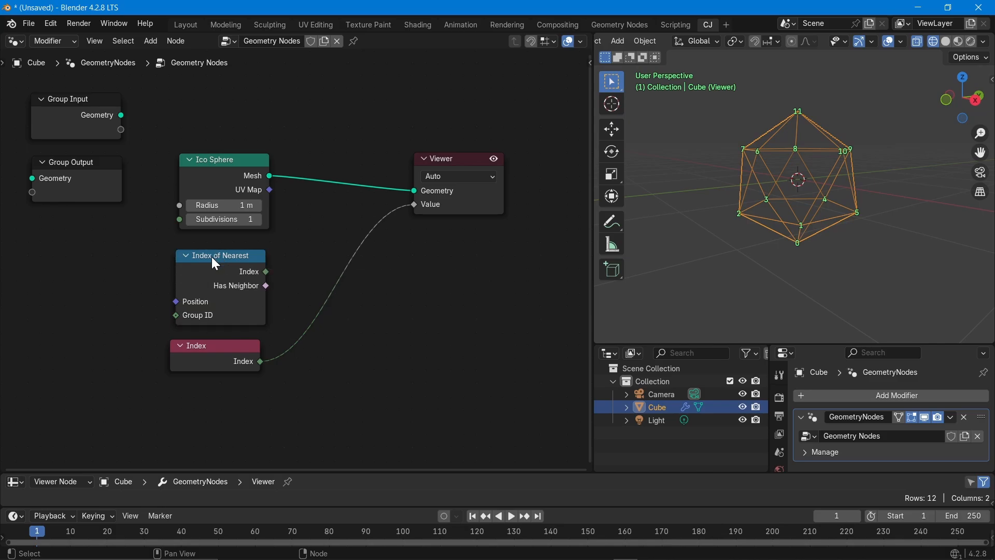
# Feed the Index of Nearest output into the Viewer's Value to compare the numbering, and restore the plain Index link.
pyautogui.moveTo(212, 257)
pyautogui.moveTo(267, 272); pyautogui.dragTo(277, 265)
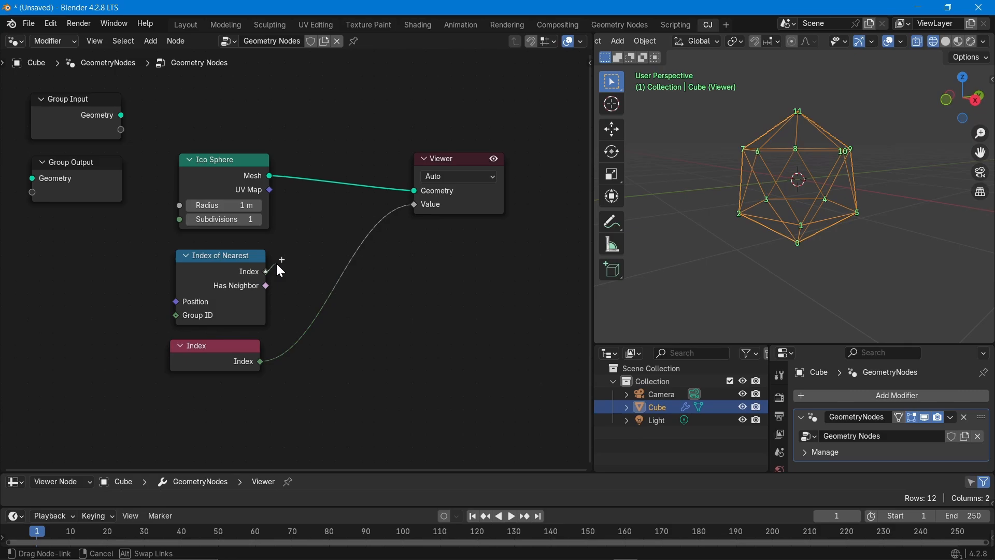
pyautogui.moveTo(280, 269); pyautogui.dragTo(408, 218)
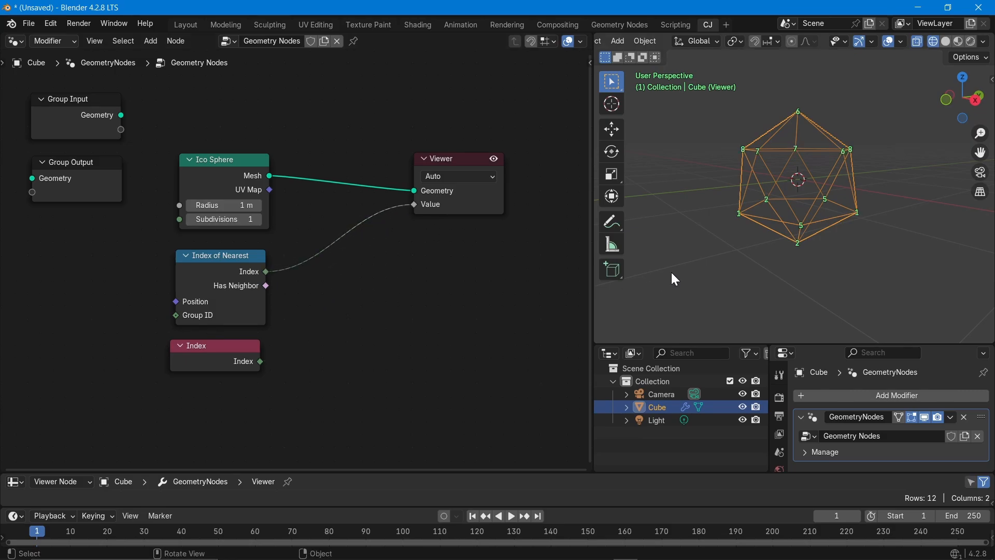
pyautogui.moveTo(261, 361); pyautogui.dragTo(406, 212)
pyautogui.scroll(4, 800, 251)
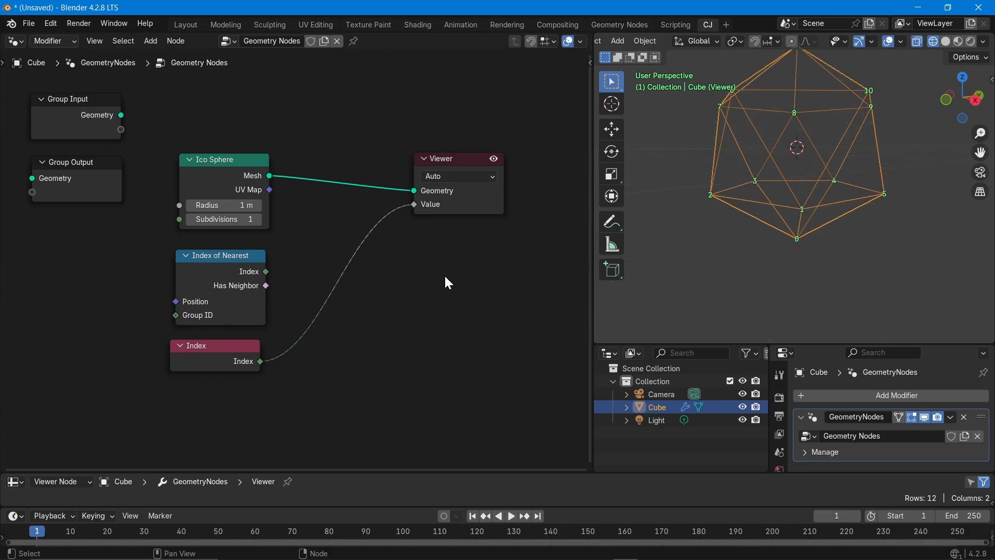
# Alternate the Viewer's Value input between Index of Nearest and Index, ending with the Index output of Index of Nearest connected.
pyautogui.moveTo(265, 272); pyautogui.dragTo(408, 210)
pyautogui.hotkey('ctrl', 'z')
pyautogui.moveTo(267, 272); pyautogui.dragTo(414, 206)
pyautogui.moveTo(261, 362); pyautogui.dragTo(413, 204)
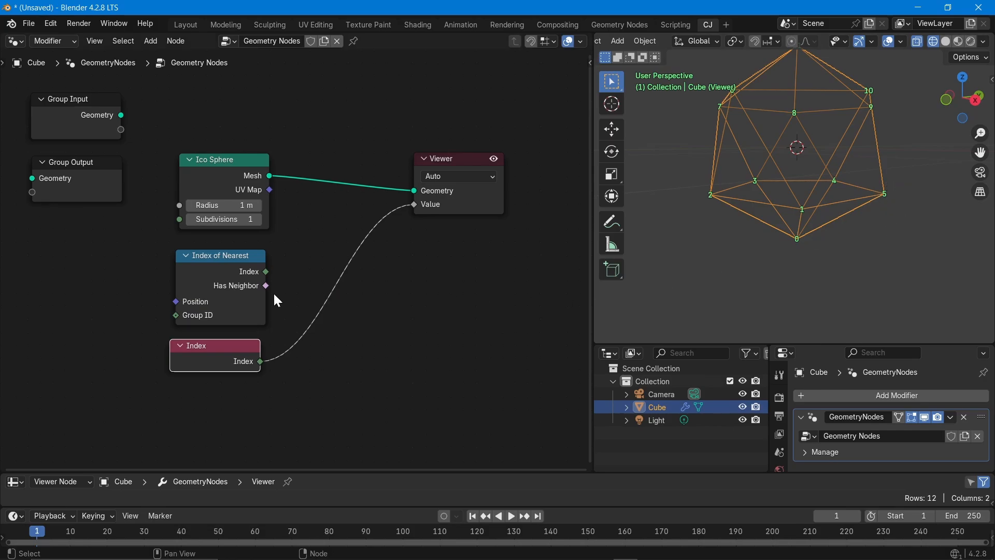
pyautogui.moveTo(265, 272); pyautogui.dragTo(413, 205)
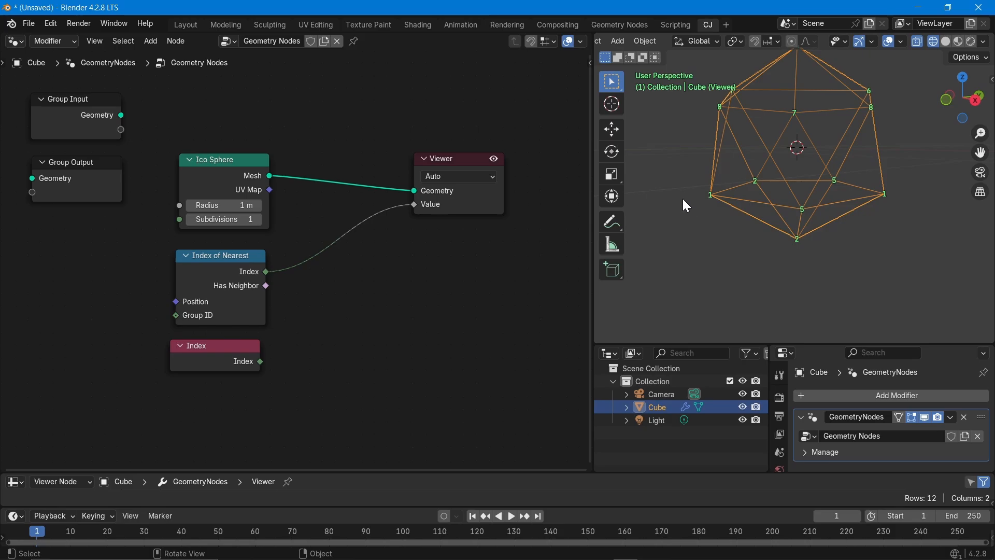
# Move the Index and Index of Nearest nodes further below and left of the Ico Sphere to free up space.
pyautogui.scroll(-1, 271, 302)
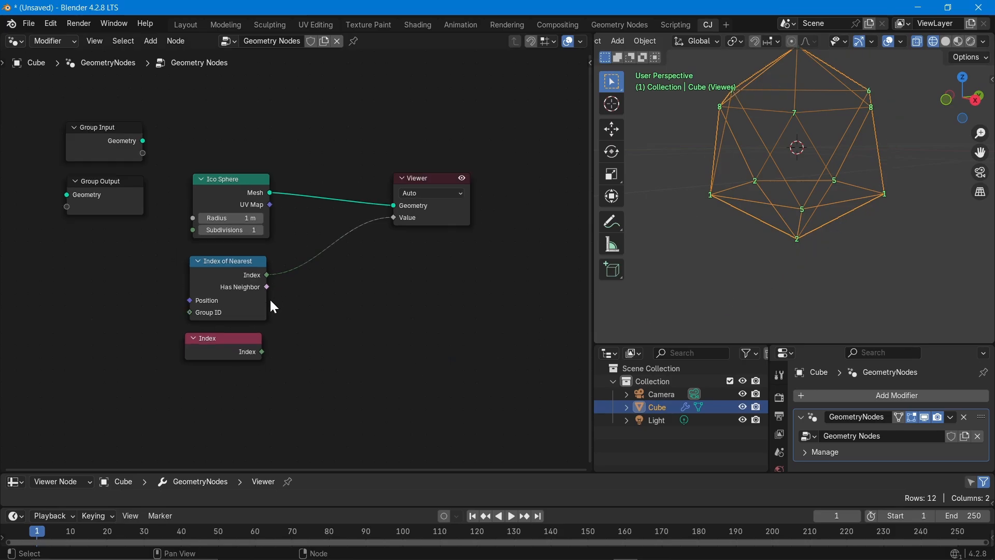
pyautogui.moveTo(240, 351); pyautogui.dragTo(138, 409)
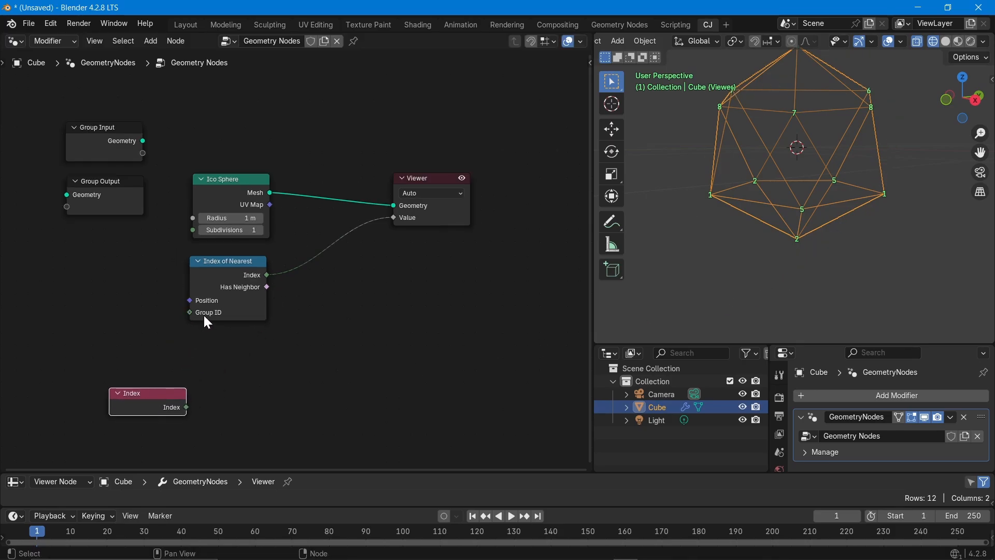
pyautogui.moveTo(244, 268); pyautogui.dragTo(150, 306)
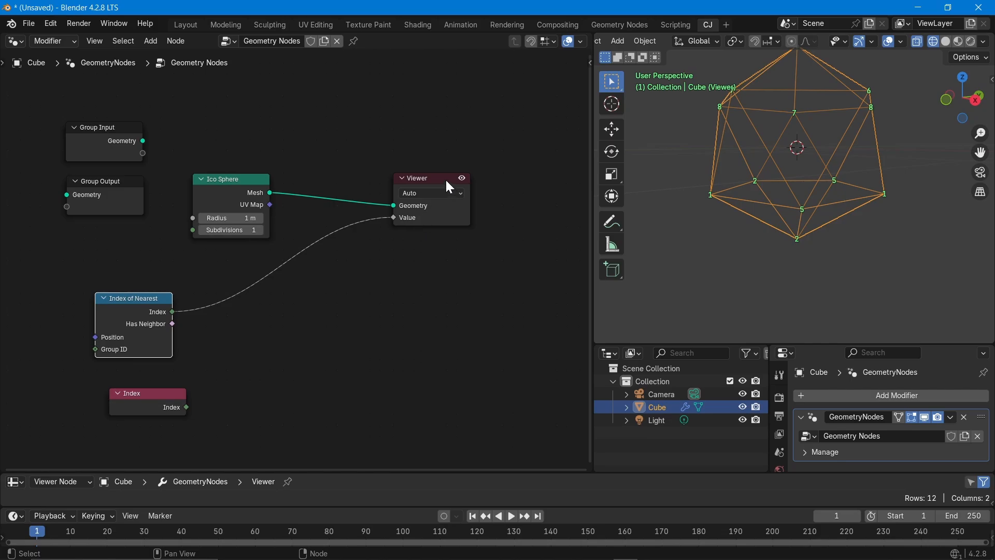
# Move the Viewer node up and aside, and add an Evaluate at Index node beside Index of Nearest.
pyautogui.moveTo(449, 186); pyautogui.dragTo(474, 155)
pyautogui.hotkey('shift', 'a')
pyautogui.write('eva')
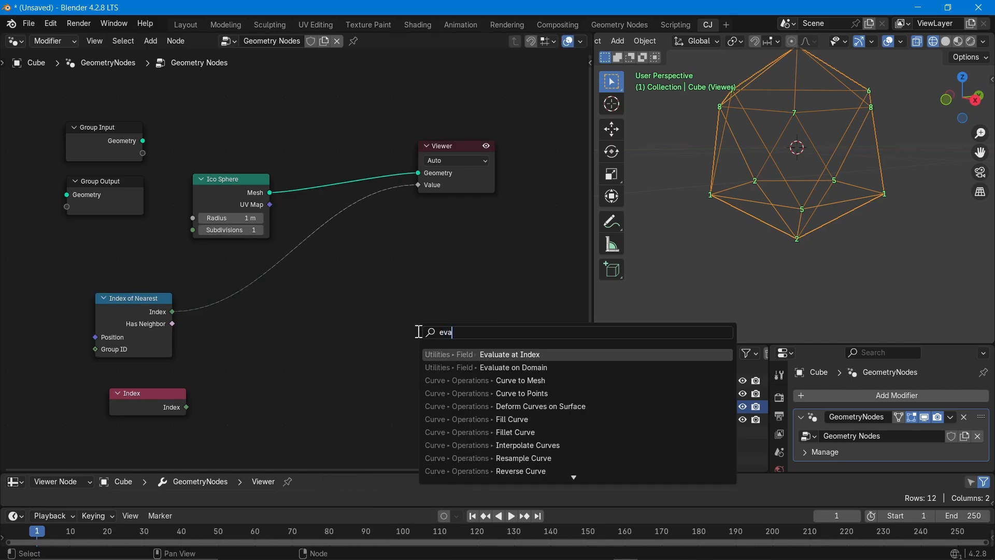
pyautogui.write('u')
pyautogui.press('Return')
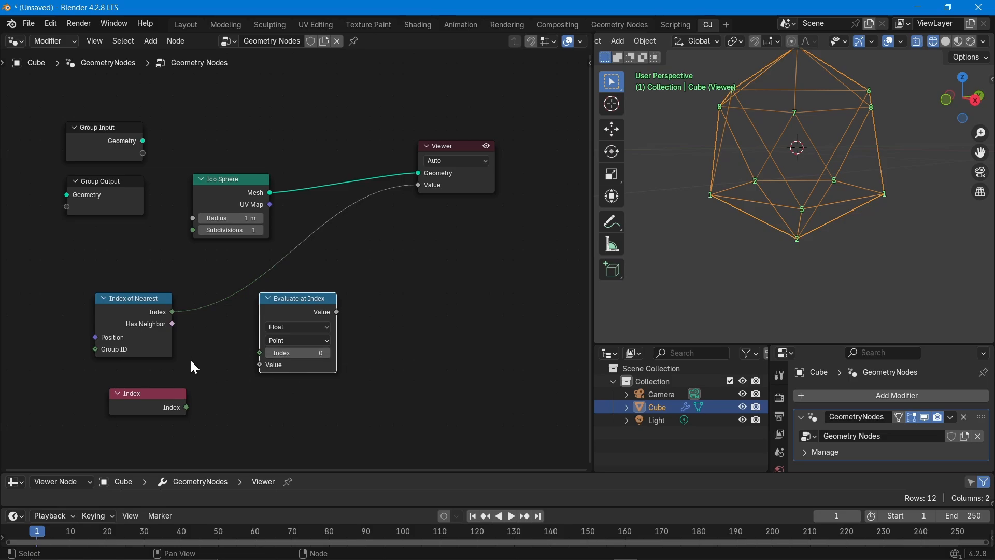
pyautogui.moveTo(187, 407); pyautogui.dragTo(260, 353)
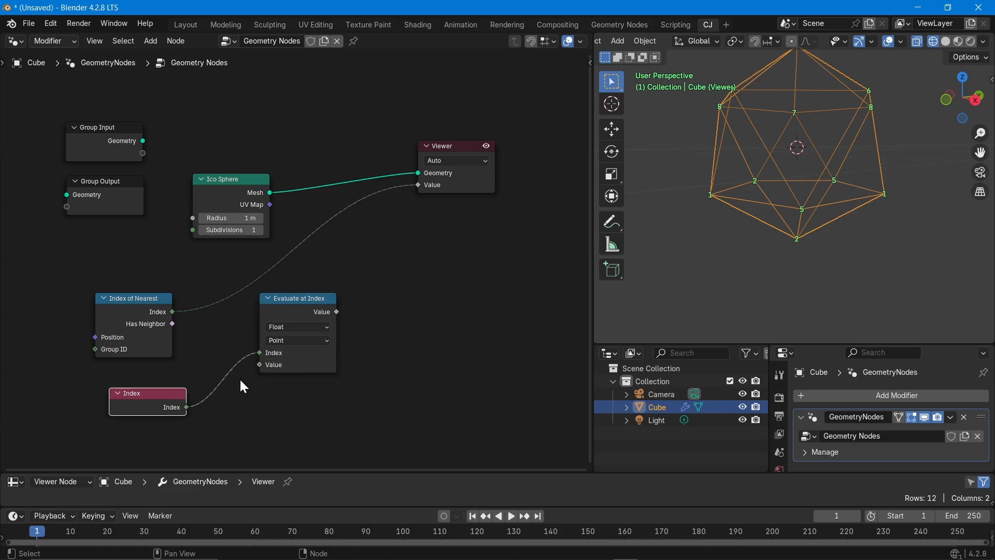
pyautogui.hotkey('ctrl', 'z')
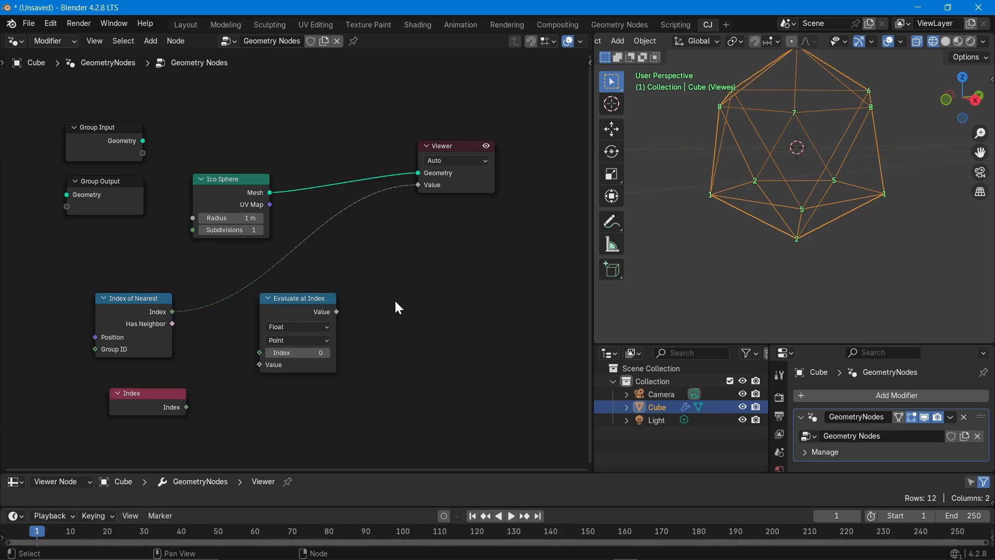
# Move the Ico Sphere node up and add an Instance on Points node below the Viewer.
pyautogui.moveTo(227, 205); pyautogui.dragTo(209, 180)
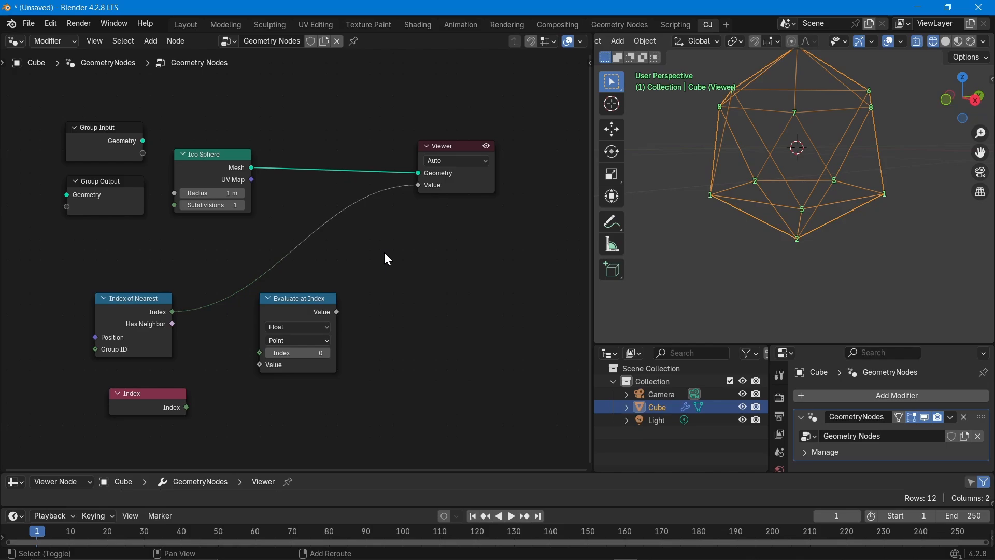
pyautogui.hotkey('shift', 'a')
pyautogui.write('insta')
pyautogui.press('Return')
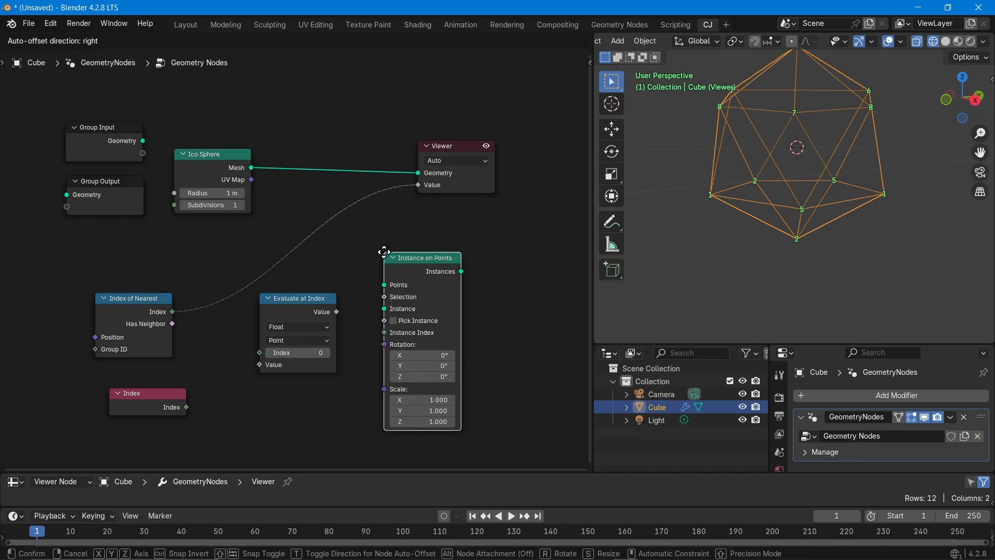
pyautogui.click(382, 254)
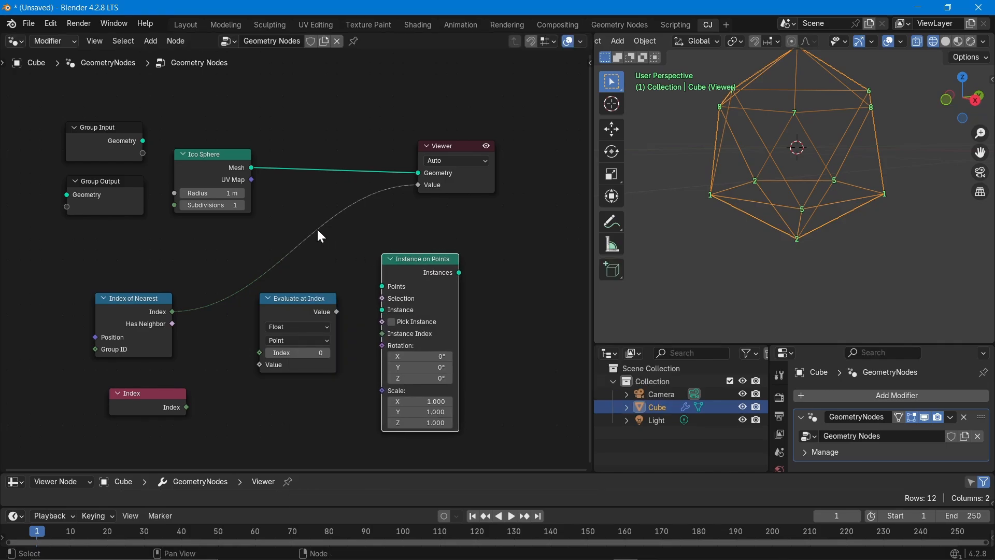
# Cut the Index of Nearest link to the Viewer and link the Instance on Points output to the Viewer instead.
pyautogui.keyDown('ctrl'); pyautogui.moveTo(312, 211); pyautogui.dragTo(351, 249, button='right'); pyautogui.keyUp('ctrl')
pyautogui.rightClick(424, 267)
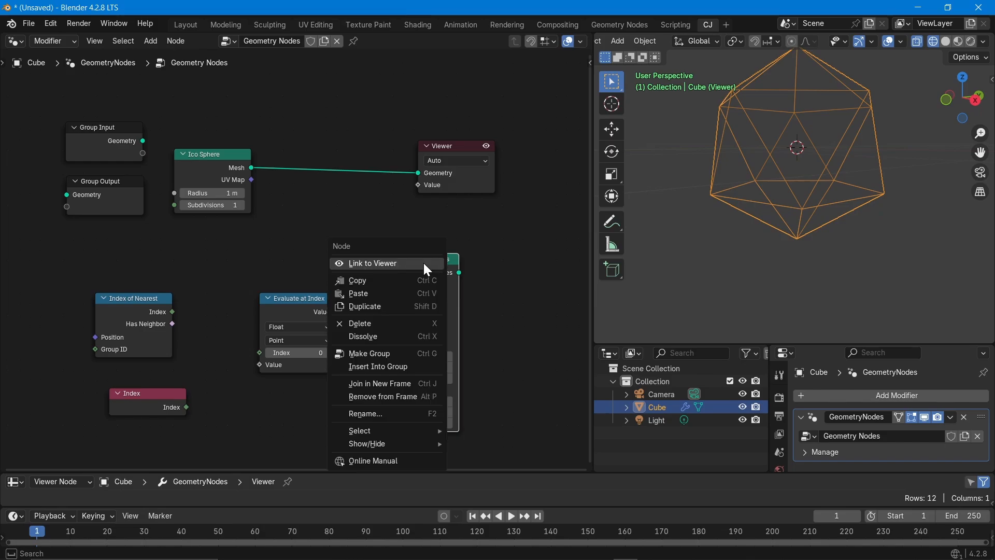
pyautogui.click(424, 263)
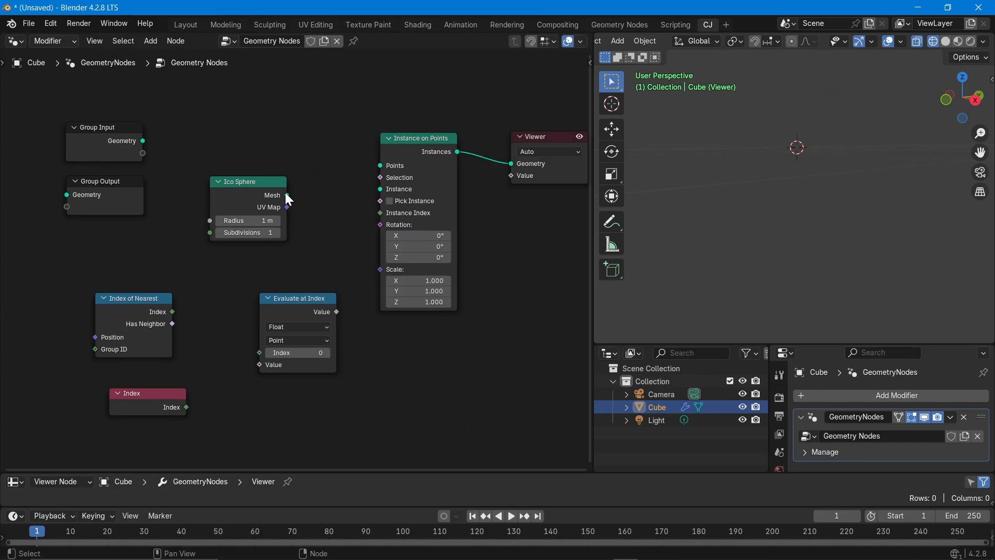
# Feed the Ico Sphere mesh into Instance on Points as the Instance, and a new Grid node's mesh into Points.
pyautogui.moveTo(286, 195); pyautogui.dragTo(380, 189)
pyautogui.hotkey('shift', 'a')
pyautogui.write('grid')
pyautogui.press('Return')
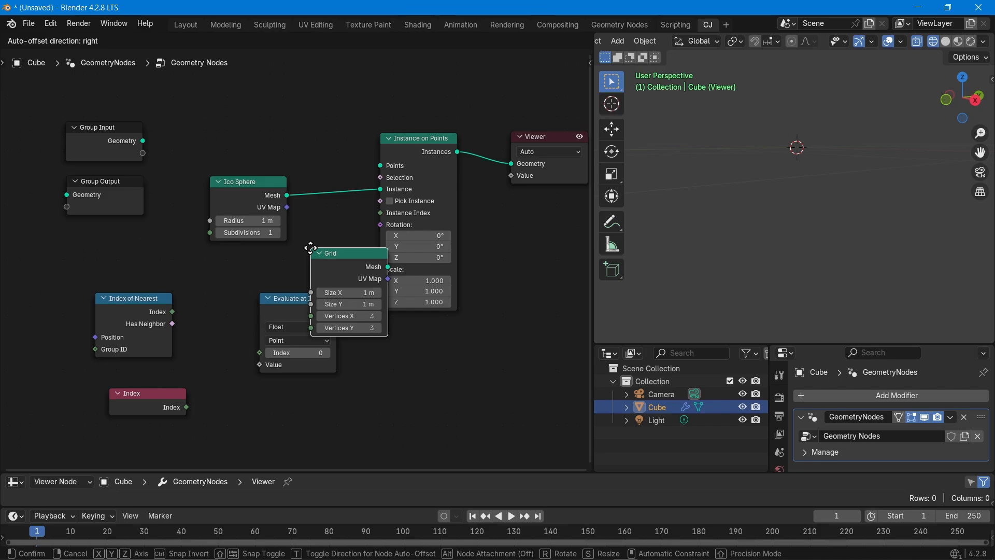
pyautogui.click(214, 82)
pyautogui.moveTo(292, 100); pyautogui.dragTo(380, 165)
pyautogui.scroll(-4, 762, 132)
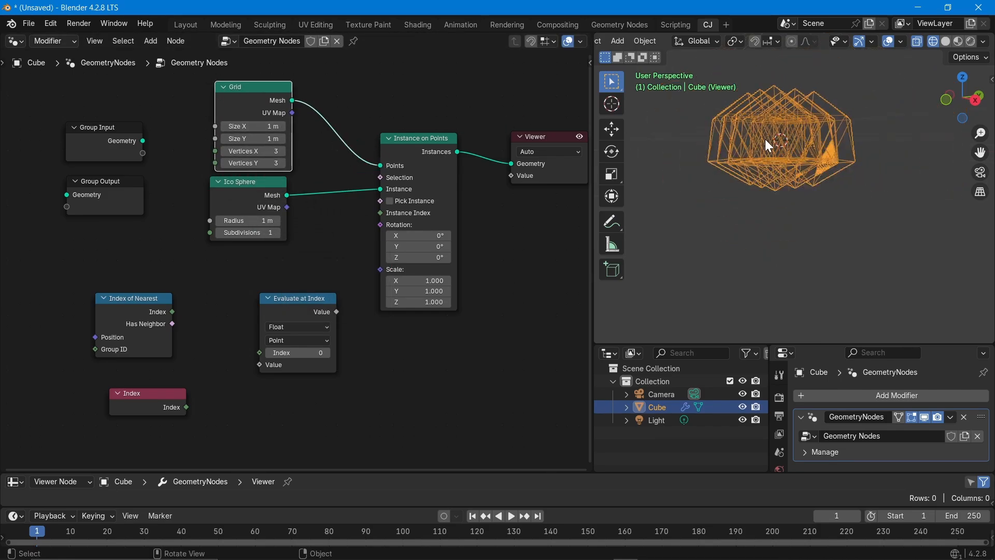
# Switch the viewport to solid shading and set the Ico Sphere's radius to 0.1 m.
pyautogui.click(945, 42)
pyautogui.moveTo(786, 177); pyautogui.dragTo(805, 241, button='middle')
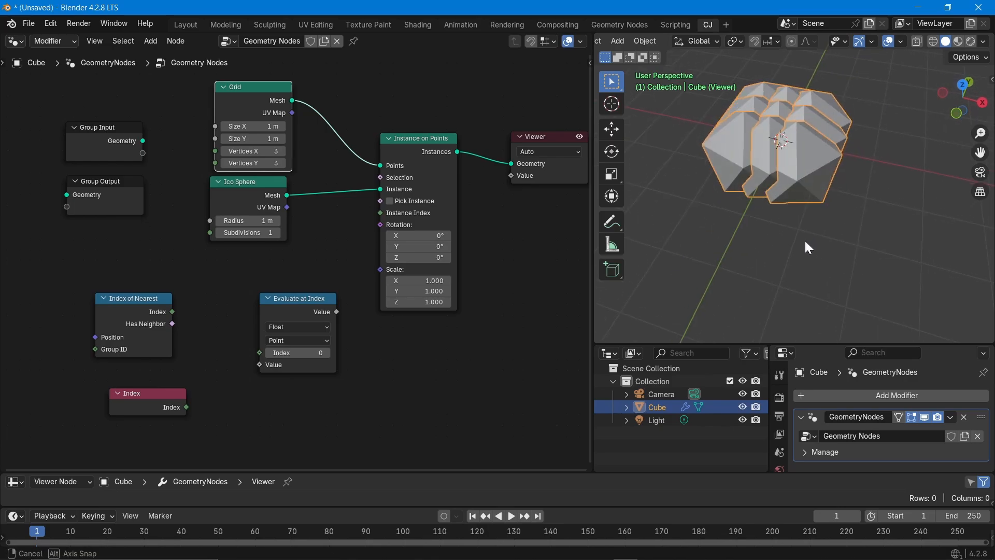
pyautogui.click(221, 221)
pyautogui.write('0.1')
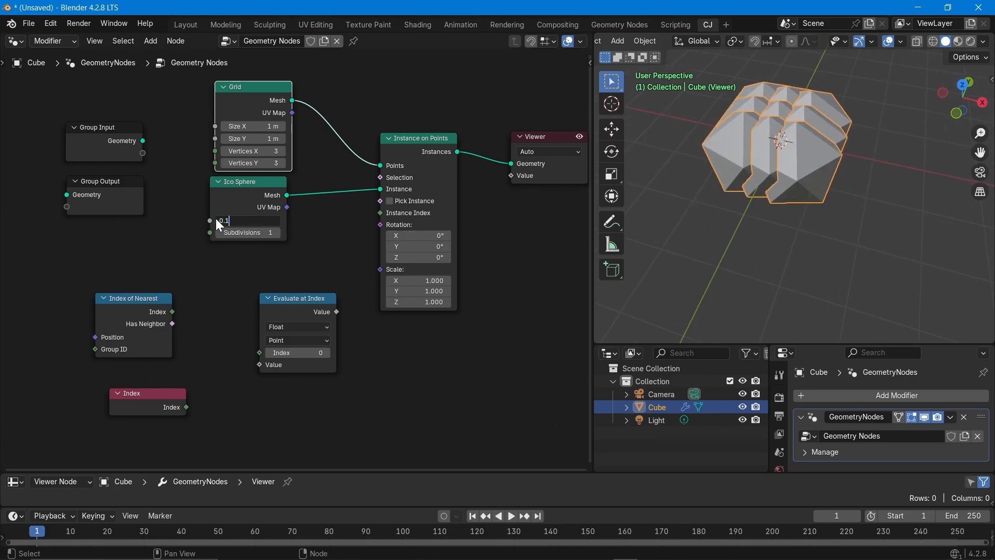
pyautogui.press('Return')
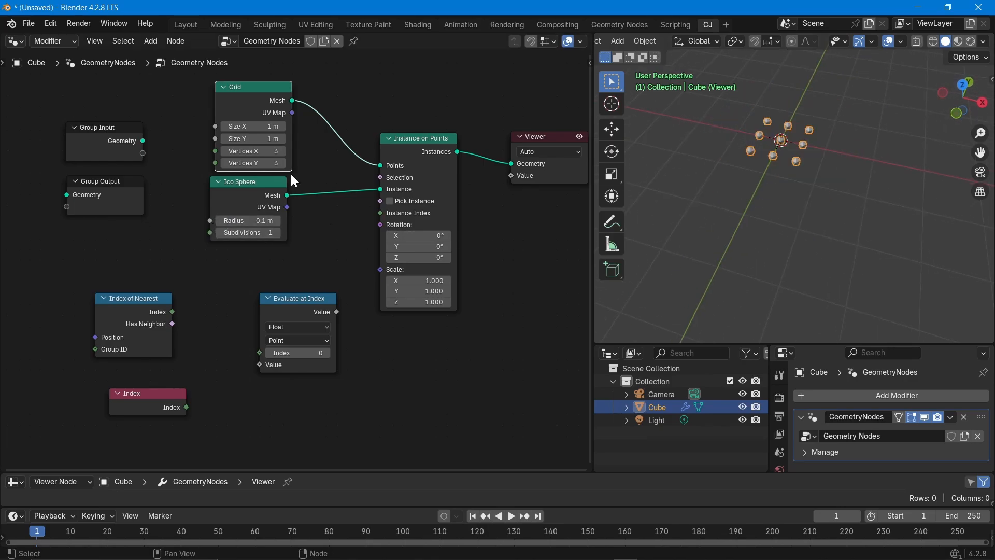
# Set the Grid's Size X and Y to 42 m and its Vertices X and Y to 12.
pyautogui.moveTo(268, 128); pyautogui.dragTo(267, 139)
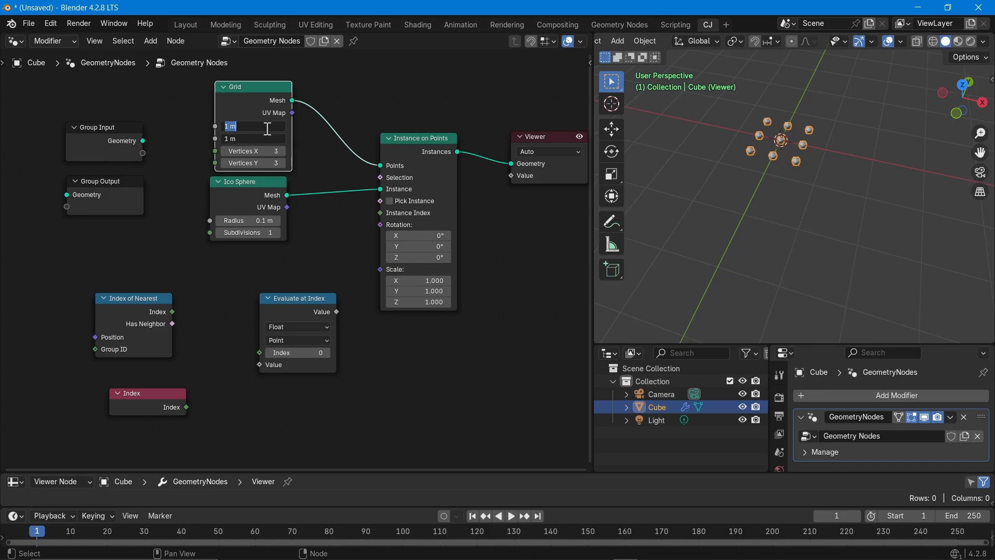
pyautogui.write('42')
pyautogui.press('Return')
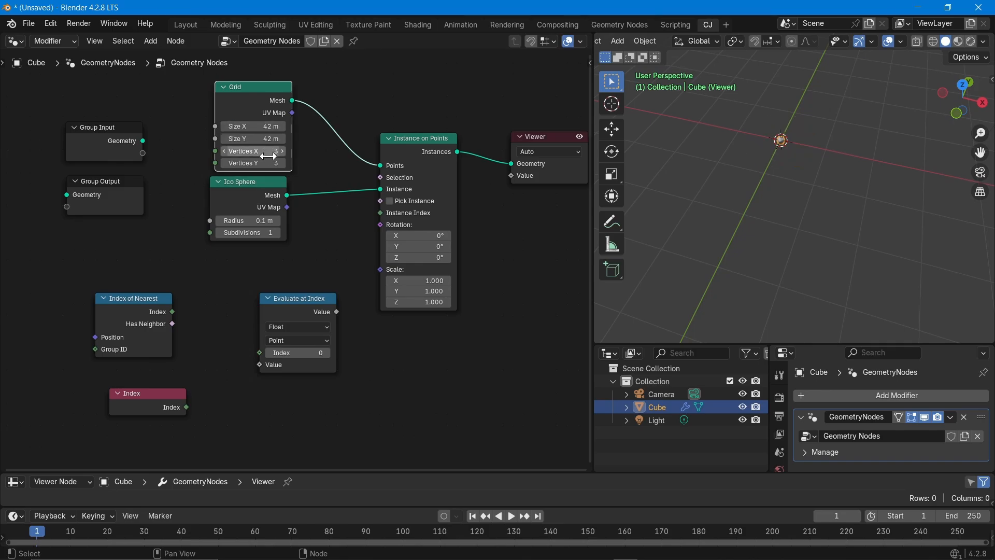
pyautogui.moveTo(260, 151); pyautogui.dragTo(261, 163)
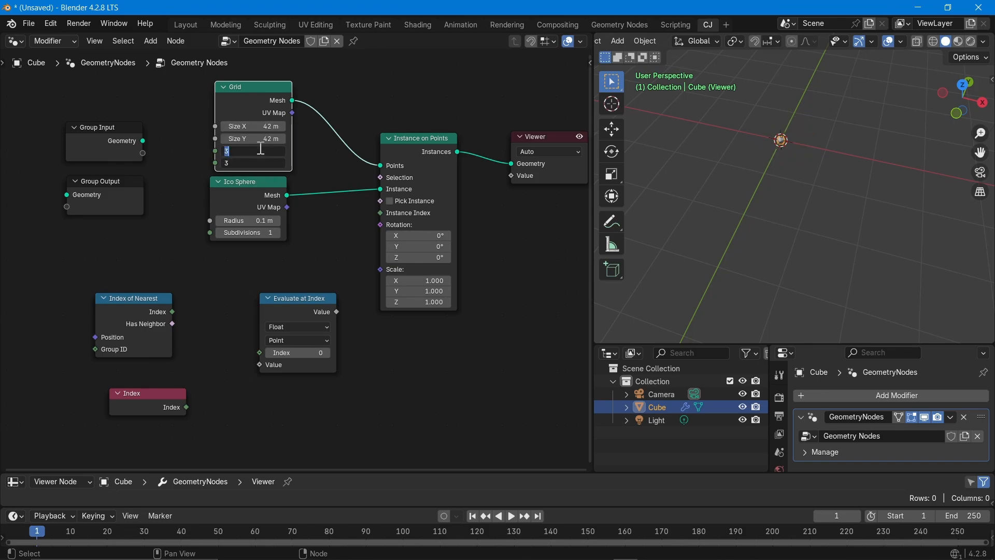
pyautogui.write('12')
pyautogui.press('Return')
pyautogui.scroll(-6, 871, 207)
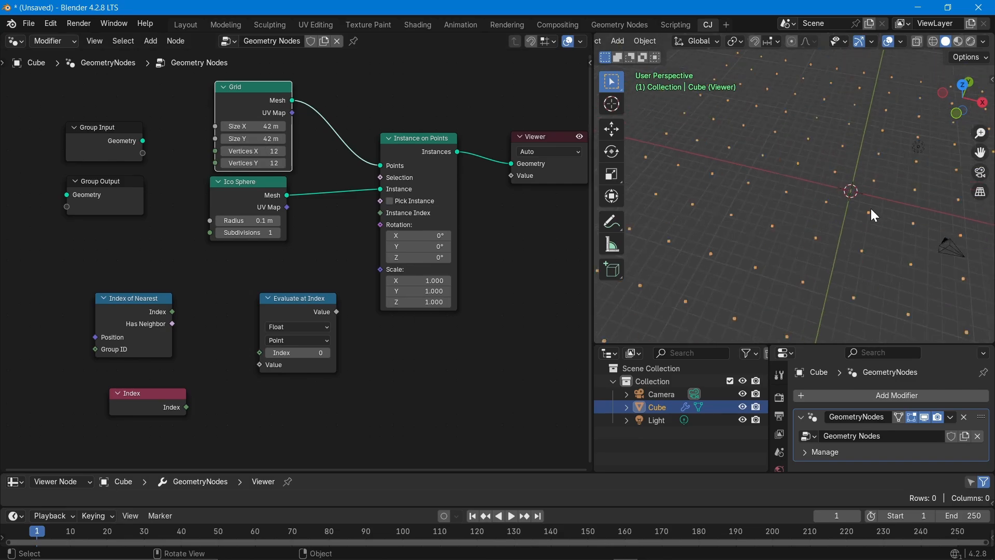
# Connect the Index node to both Index and Value of Evaluate at Index, and its Value output to the instances' Scale.
pyautogui.click(421, 374)
pyautogui.moveTo(402, 418); pyautogui.dragTo(452, 375, button='middle')
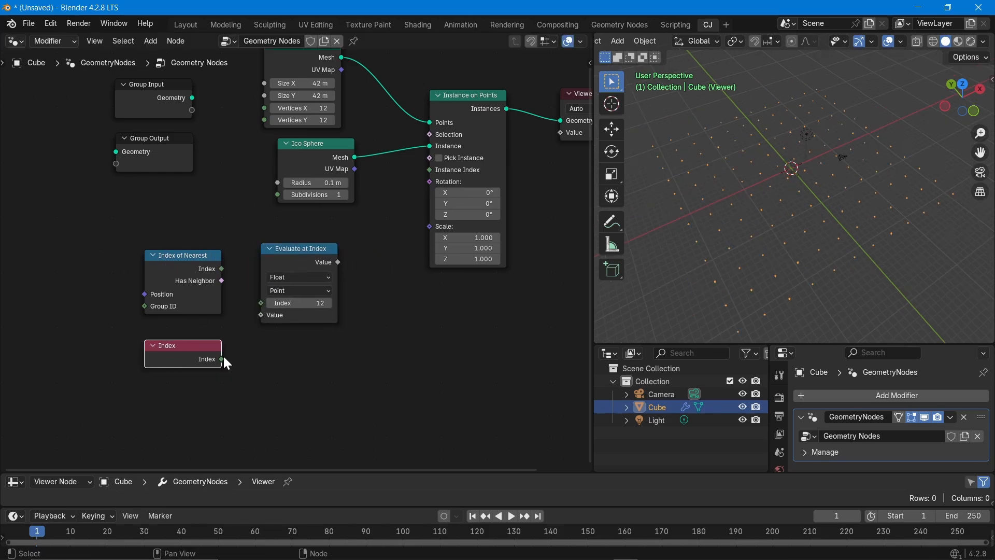
pyautogui.moveTo(222, 358); pyautogui.dragTo(252, 304)
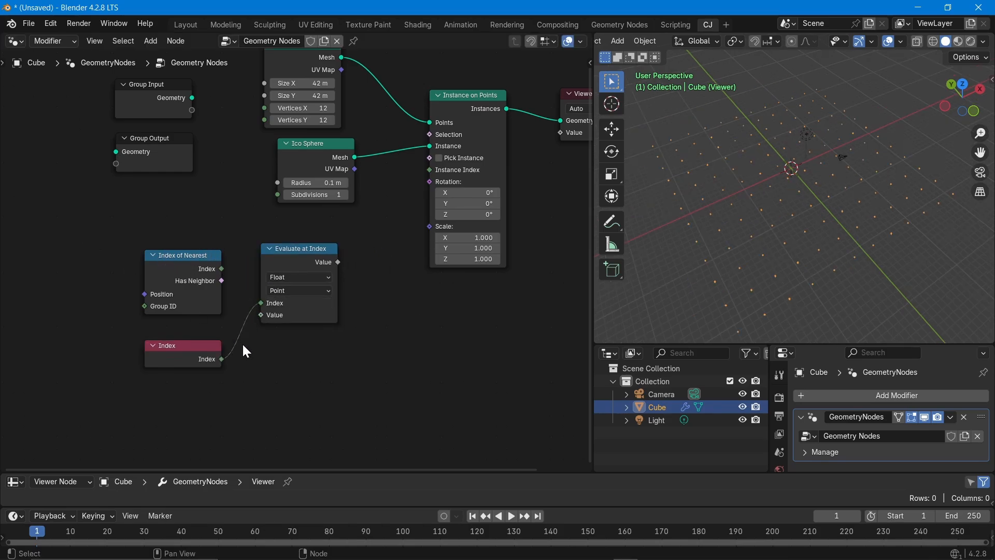
pyautogui.moveTo(223, 359); pyautogui.dragTo(261, 317)
pyautogui.moveTo(338, 262); pyautogui.dragTo(430, 226)
pyautogui.scroll(-2, 766, 156)
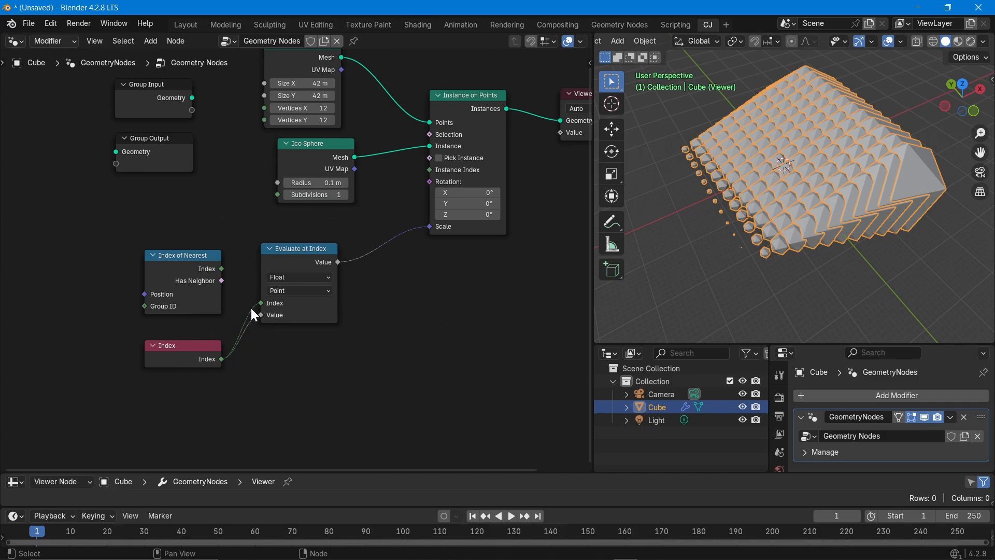
# Enlarge the spreadsheet and display the Instances data to compare each row's scale with the spheres in the viewport.
pyautogui.moveTo(262, 303)
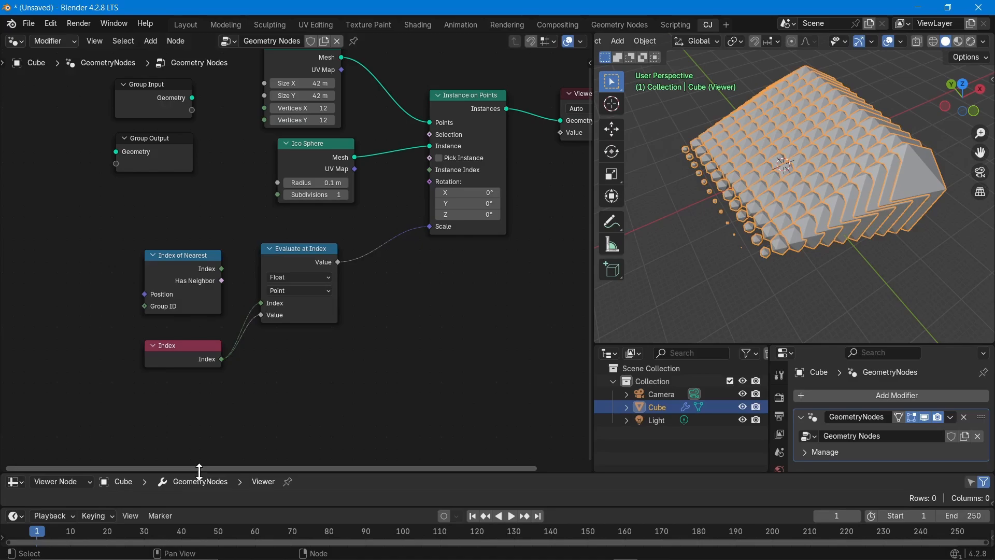
pyautogui.moveTo(199, 472); pyautogui.dragTo(202, 365)
pyautogui.scroll(-3, 42, 456)
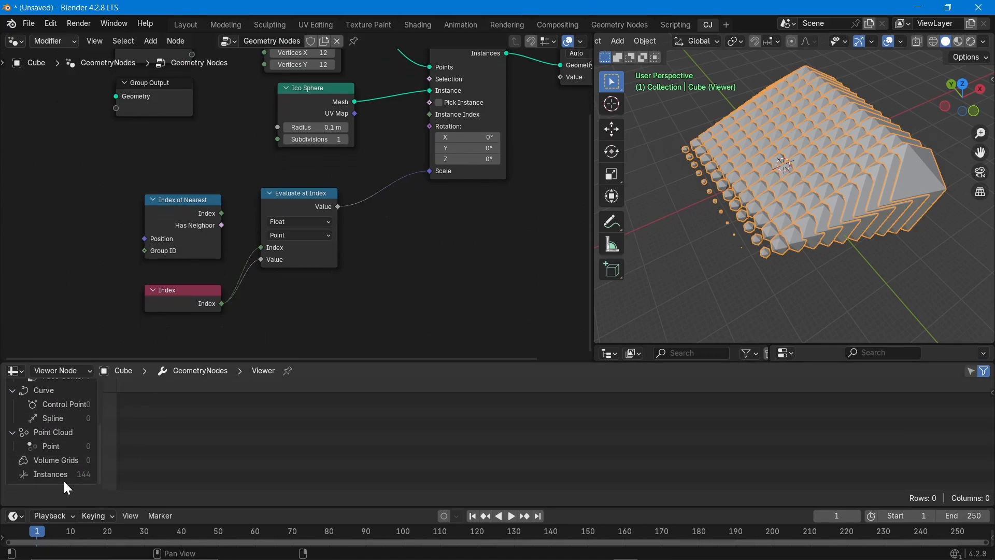
pyautogui.click(66, 476)
pyautogui.scroll(3, 182, 462)
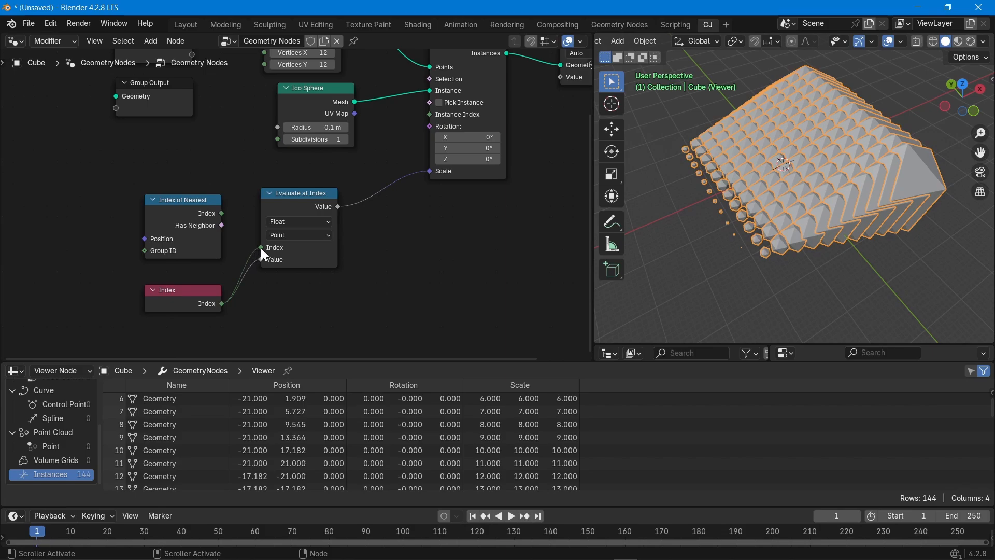
pyautogui.moveTo(261, 250)
pyautogui.scroll(-6, 750, 262)
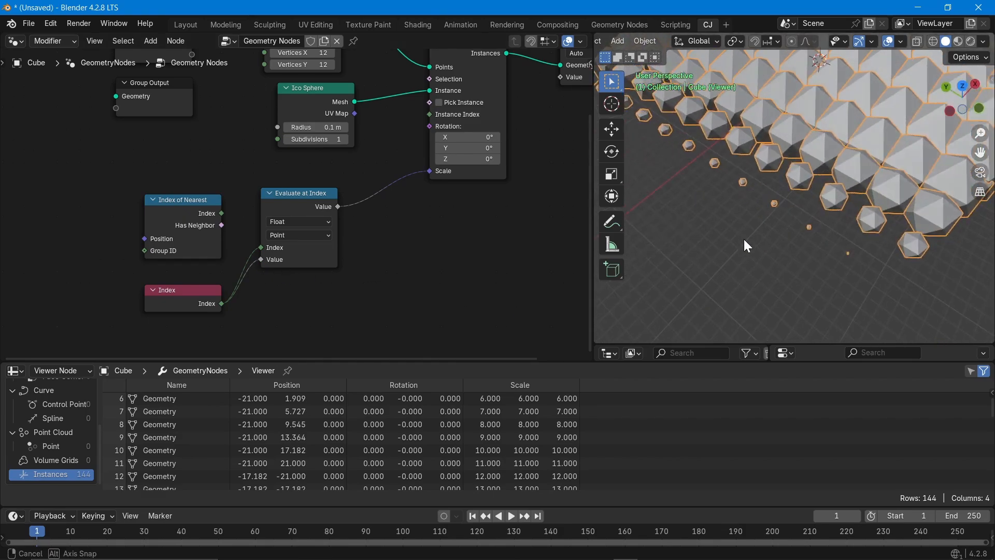
pyautogui.scroll(8, 757, 190)
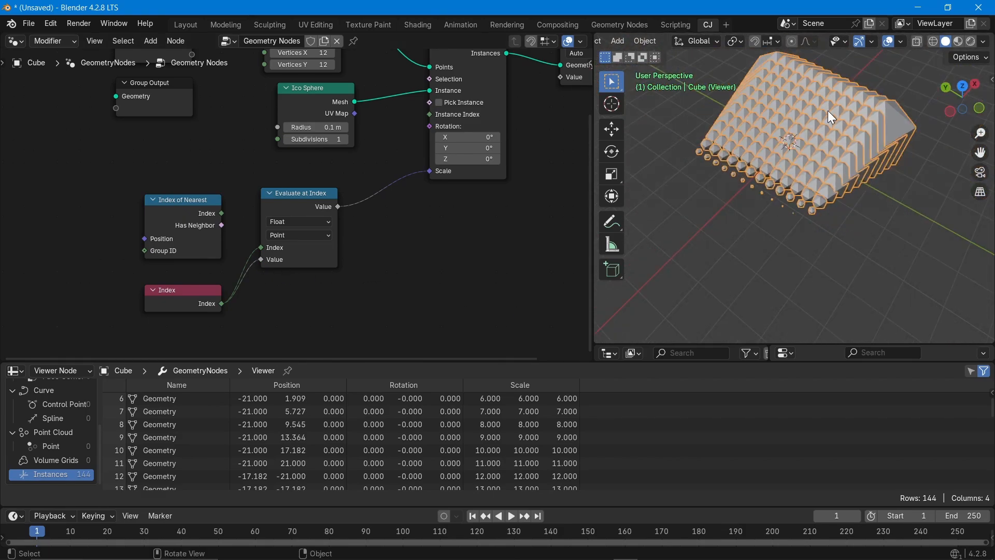
# Set the Grid's Size X and Size Y to 240 m to spread the instances apart.
pyautogui.moveTo(210, 115); pyautogui.dragTo(171, 219, button='middle')
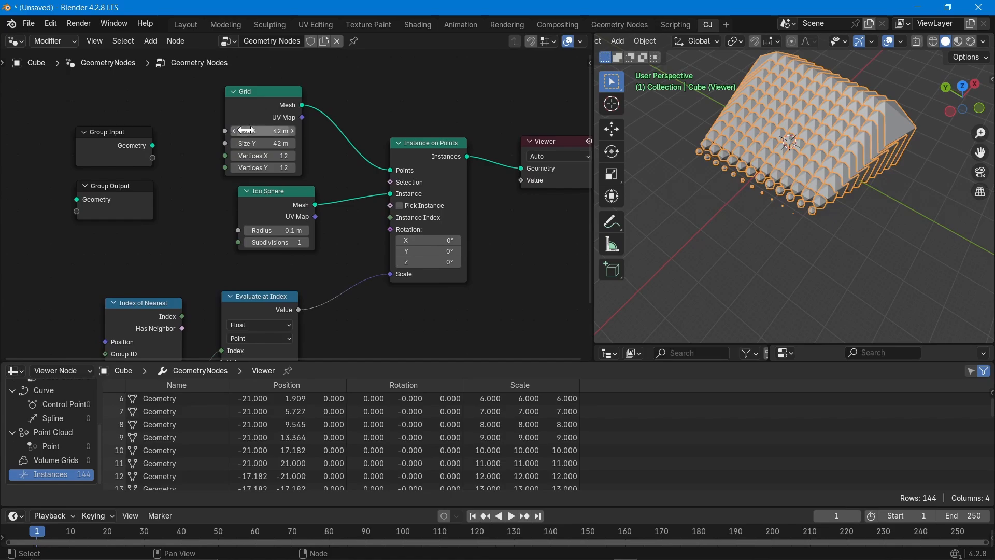
pyautogui.moveTo(250, 132); pyautogui.dragTo(251, 144)
pyautogui.write('240')
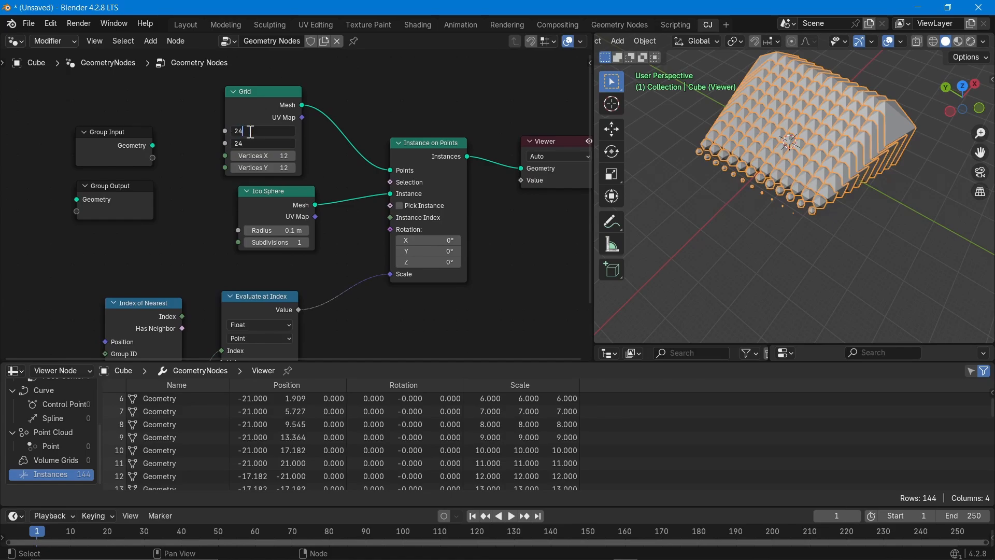
pyautogui.press('Return')
pyautogui.keyDown('ctrl'); pyautogui.moveTo(946, 141); pyautogui.dragTo(890, 251, button='middle'); pyautogui.keyUp('ctrl')
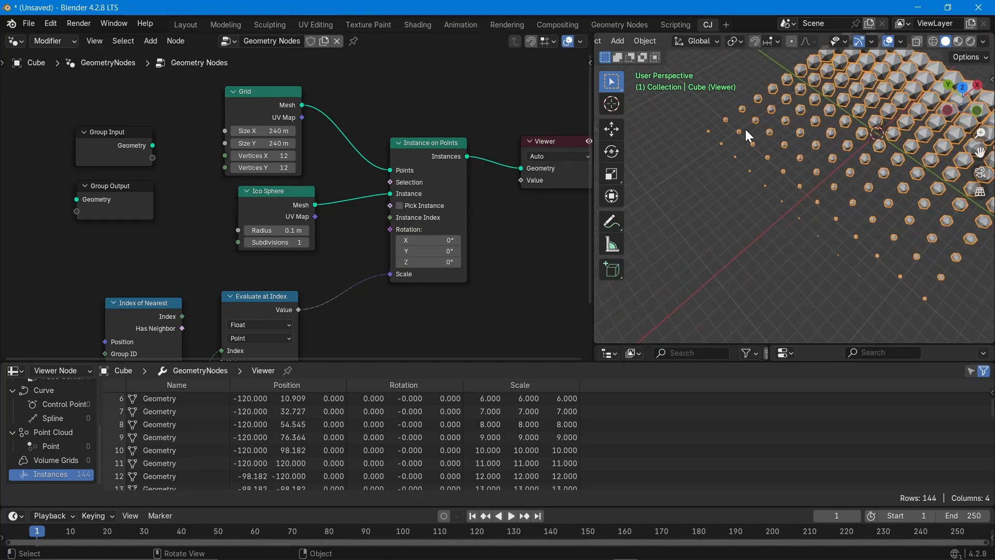
pyautogui.keyDown('shift'); pyautogui.moveTo(783, 152); pyautogui.dragTo(723, 191, button='middle'); pyautogui.keyUp('shift')
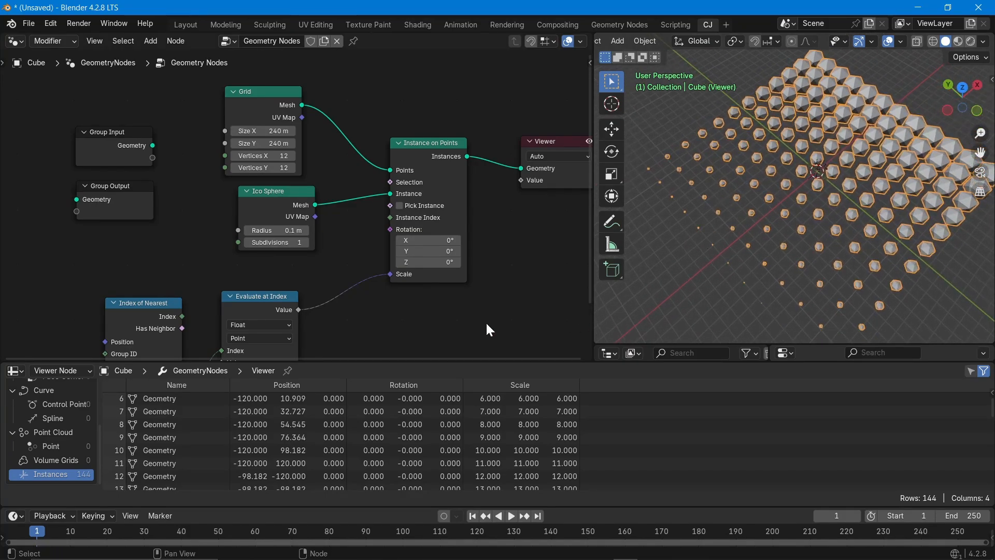
# Replace the link into Evaluate at Index's Index input with the Index output of Index of Nearest, and inspect the resized spheres.
pyautogui.moveTo(478, 322); pyautogui.dragTo(469, 195, button='middle')
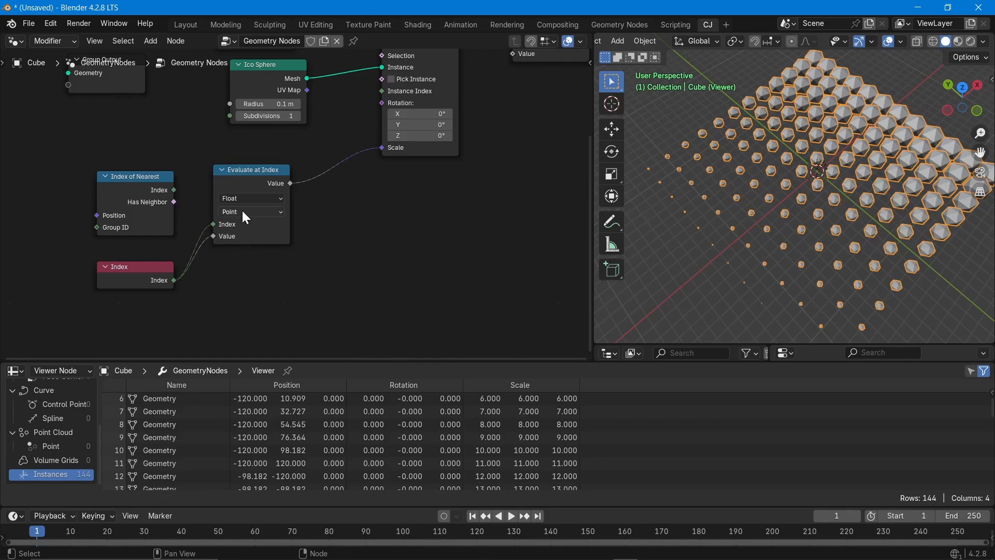
pyautogui.click(251, 199)
pyautogui.moveTo(249, 283); pyautogui.dragTo(295, 302, button='middle')
pyautogui.moveTo(260, 242); pyautogui.dragTo(239, 243)
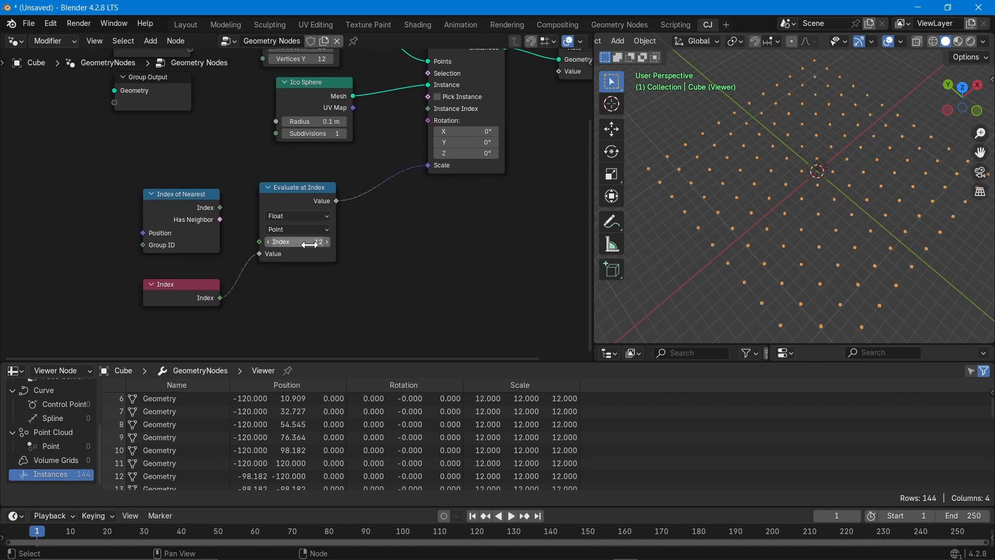
pyautogui.moveTo(223, 207); pyautogui.dragTo(252, 240)
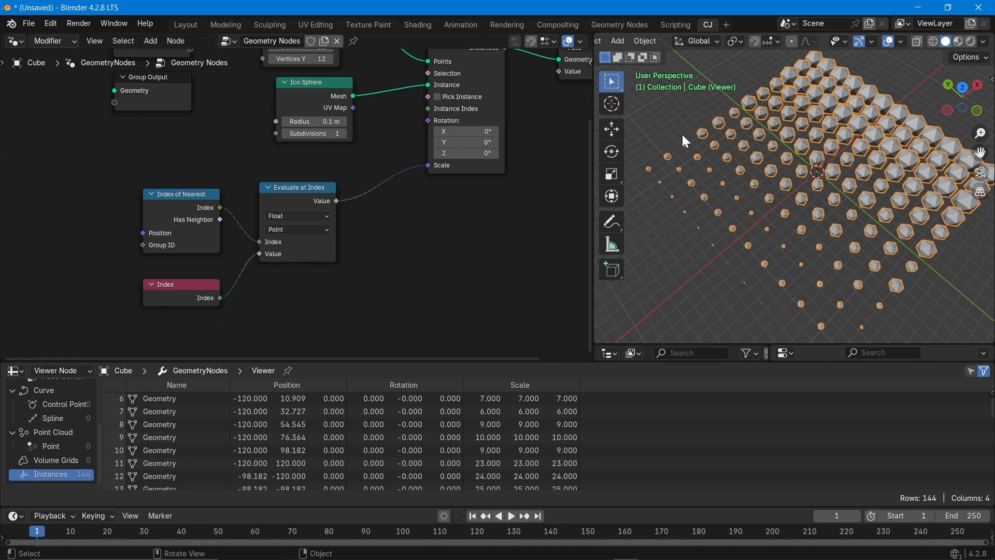
pyautogui.scroll(-1, 682, 135)
pyautogui.scroll(2, 780, 315)
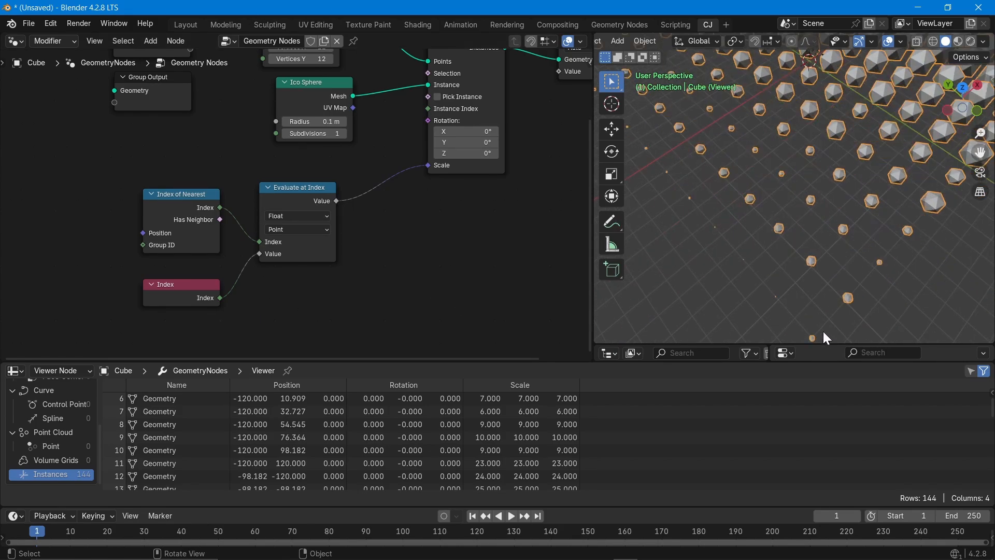
pyautogui.scroll(-2, 679, 202)
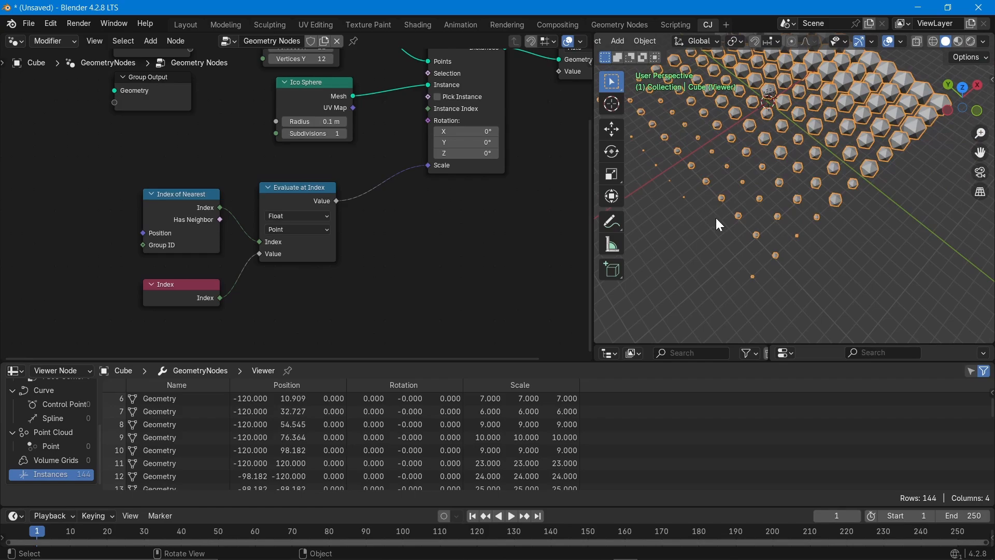
# Inspect the spheres from the opposite side of the grid to compare their sizes from row to row.
pyautogui.moveTo(719, 242); pyautogui.dragTo(801, 251, button='middle')
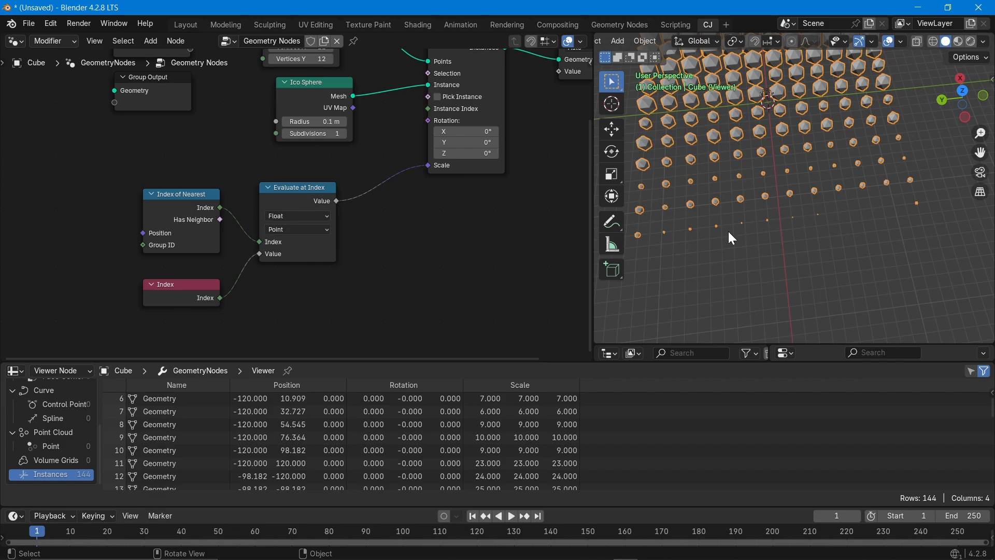
pyautogui.scroll(-2, 830, 230)
pyautogui.scroll(2, 729, 132)
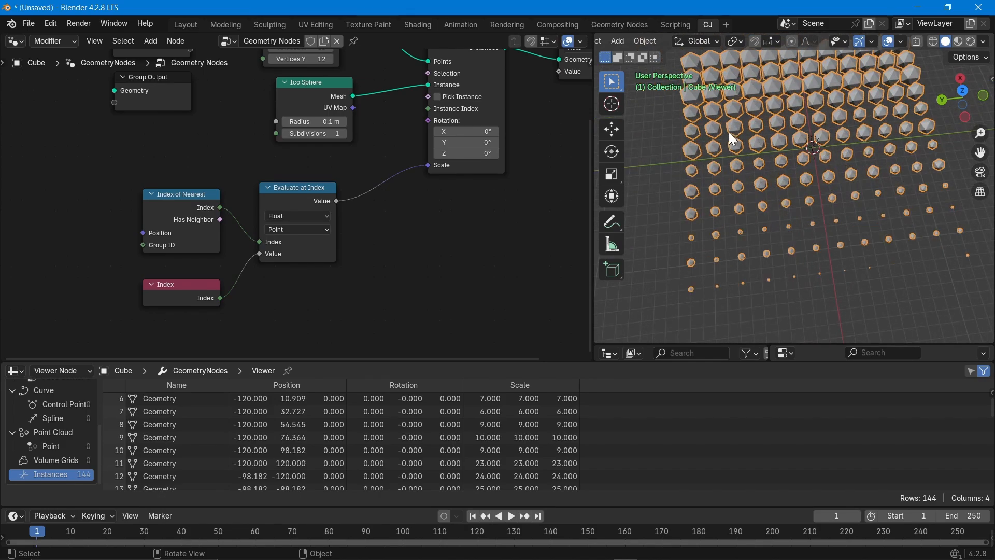
pyautogui.scroll(2, 858, 259)
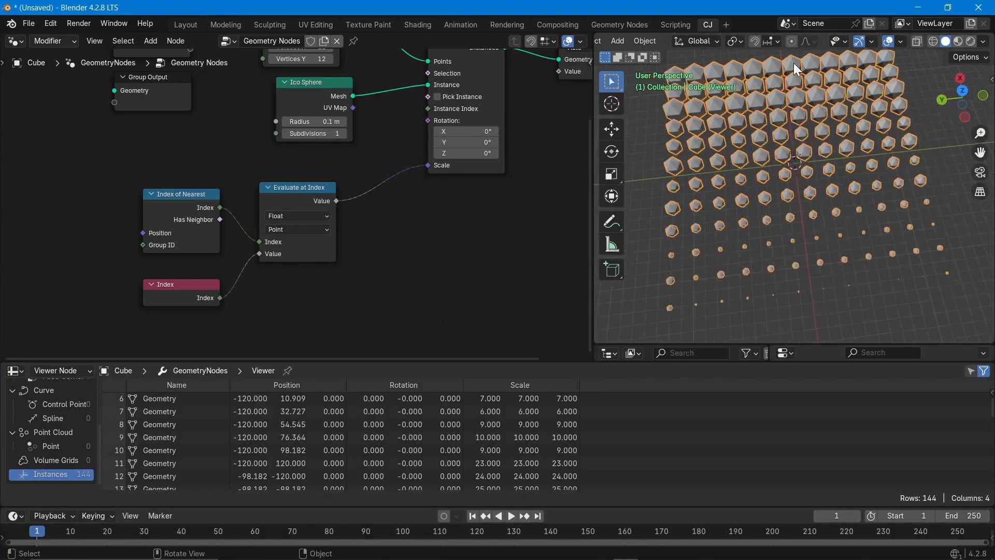
pyautogui.scroll(-2, 795, 64)
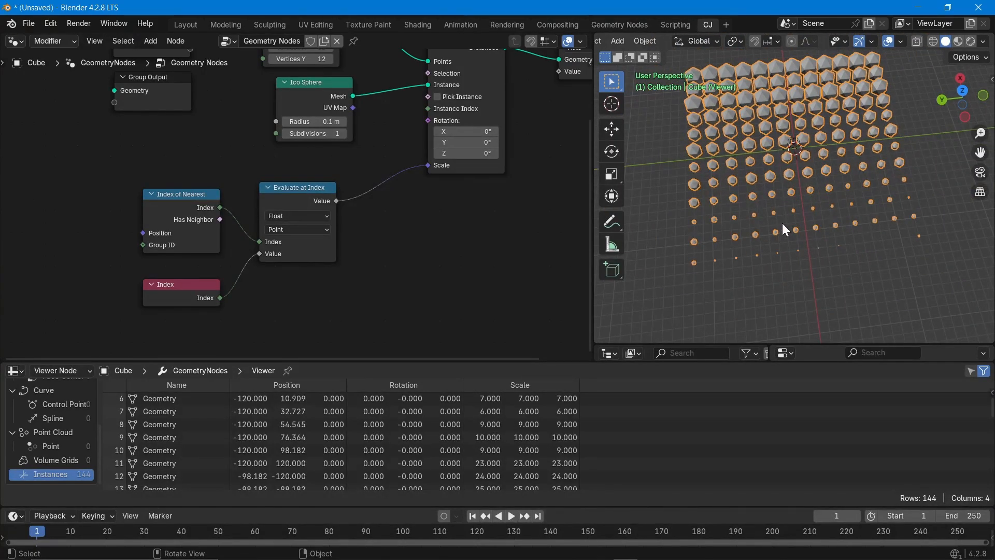
# Add a Position node below the Index node, and shift Index of Nearest and Index aside to make room.
pyautogui.moveTo(180, 208); pyautogui.dragTo(147, 176)
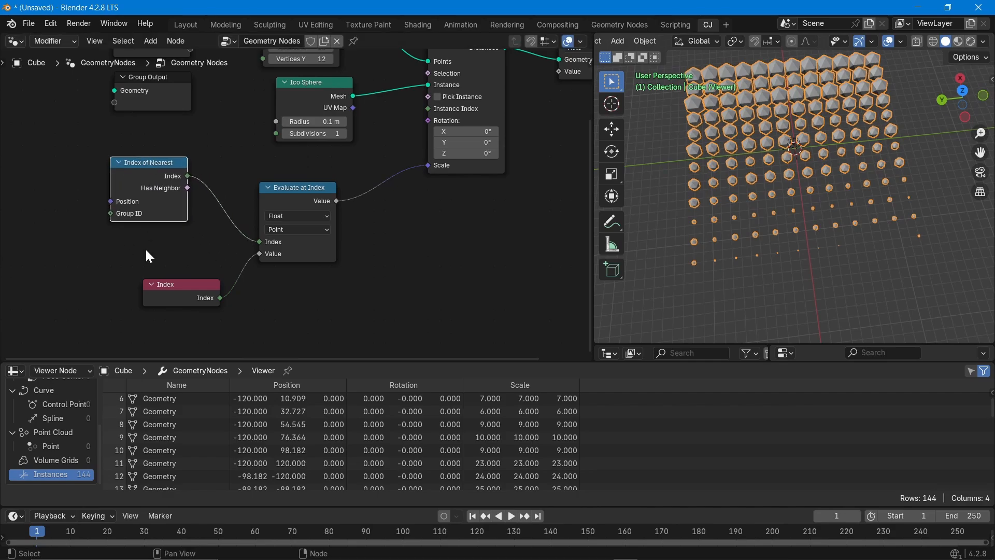
pyautogui.moveTo(159, 276); pyautogui.dragTo(127, 250)
pyautogui.hotkey('shift', 'a')
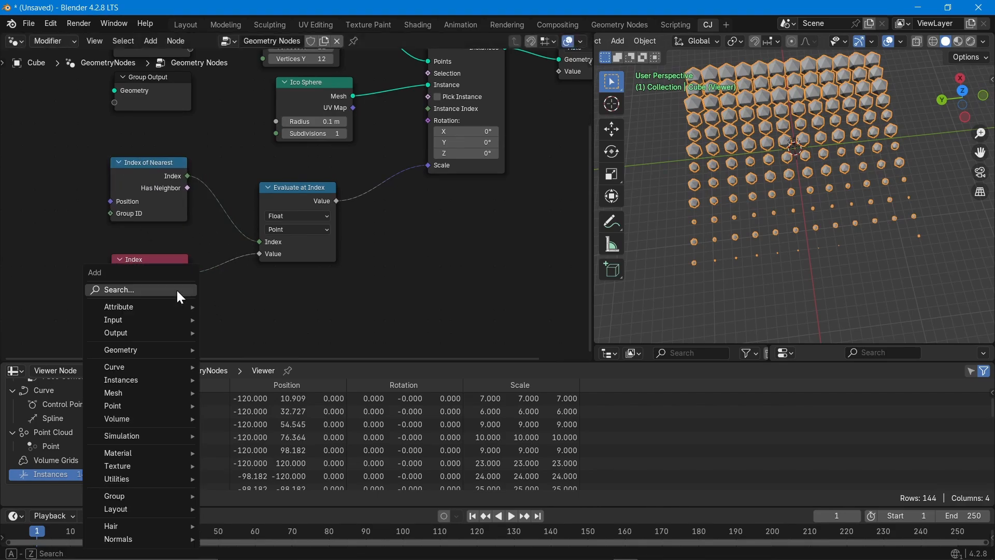
pyautogui.write('posi')
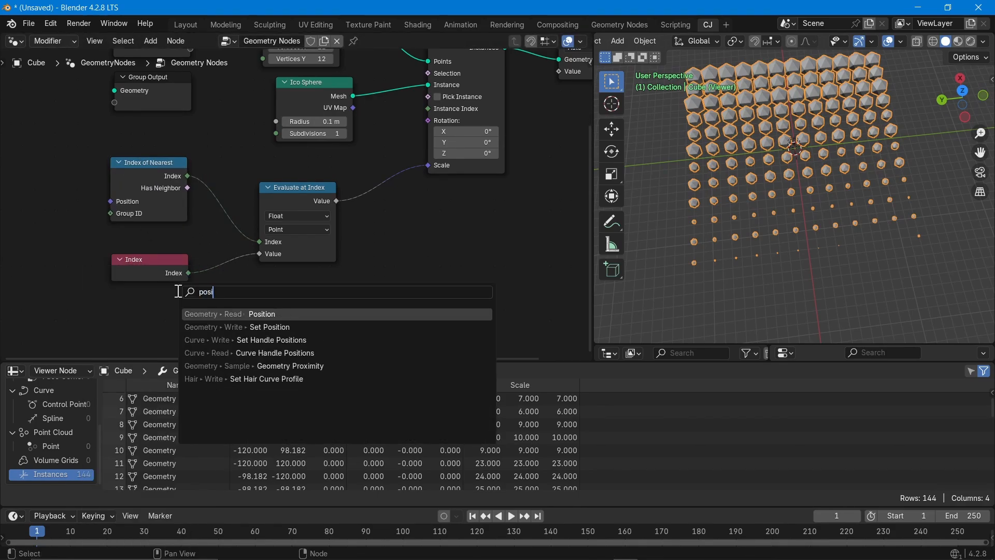
pyautogui.click(210, 315)
pyautogui.click(126, 302)
pyautogui.moveTo(150, 272); pyautogui.dragTo(118, 252)
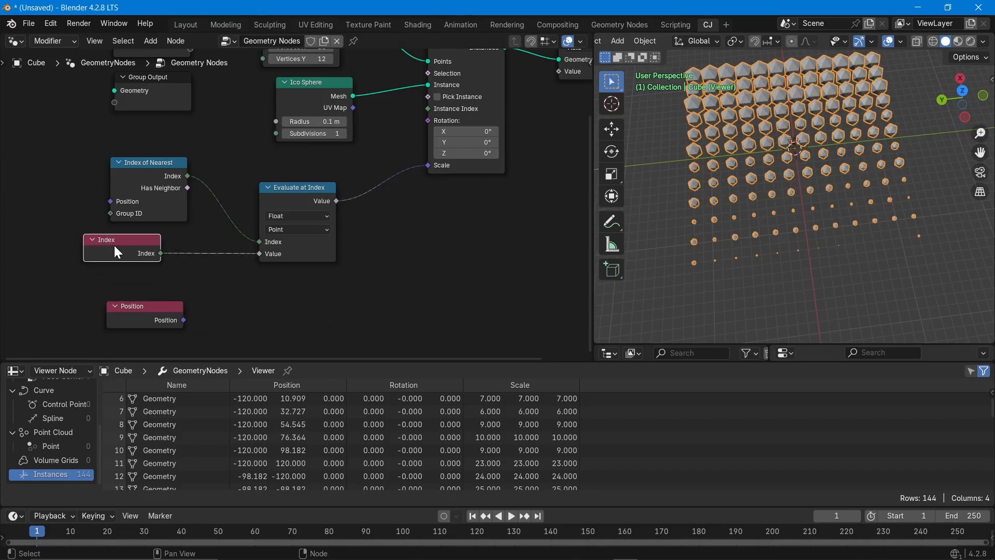
pyautogui.moveTo(155, 316); pyautogui.dragTo(145, 295)
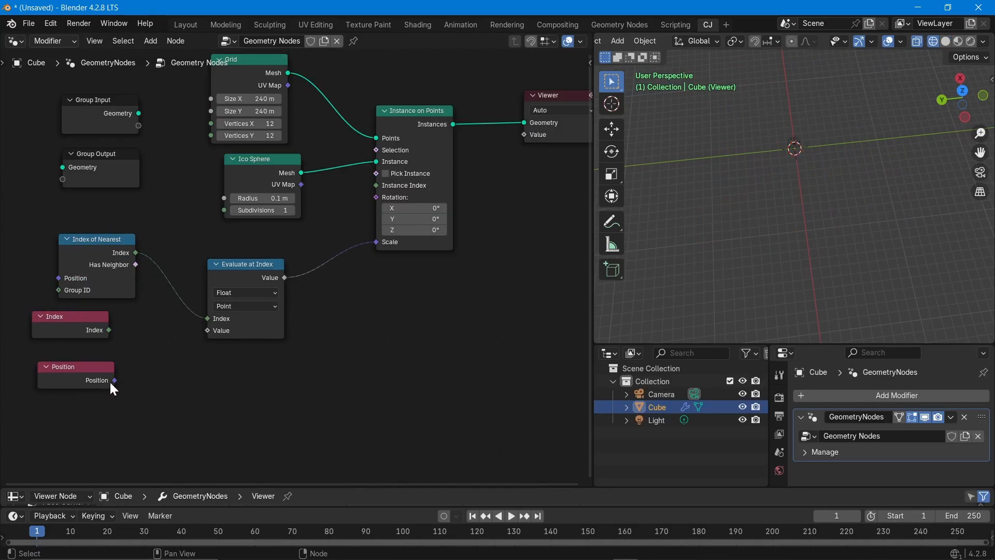
# Connect the Position output directly to the instances' Scale, and display the viewport in solid shading.
pyautogui.moveTo(115, 381); pyautogui.dragTo(207, 330)
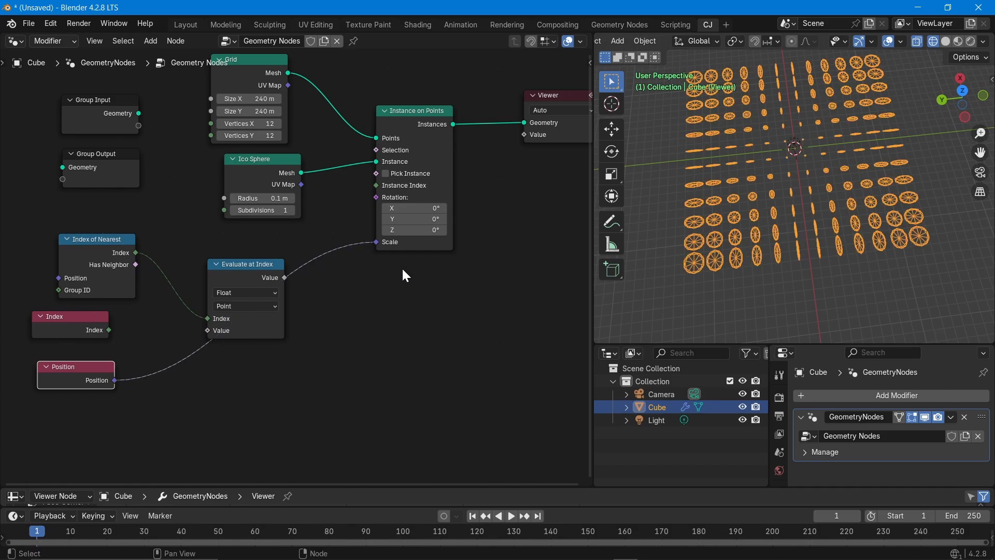
pyautogui.click(776, 291)
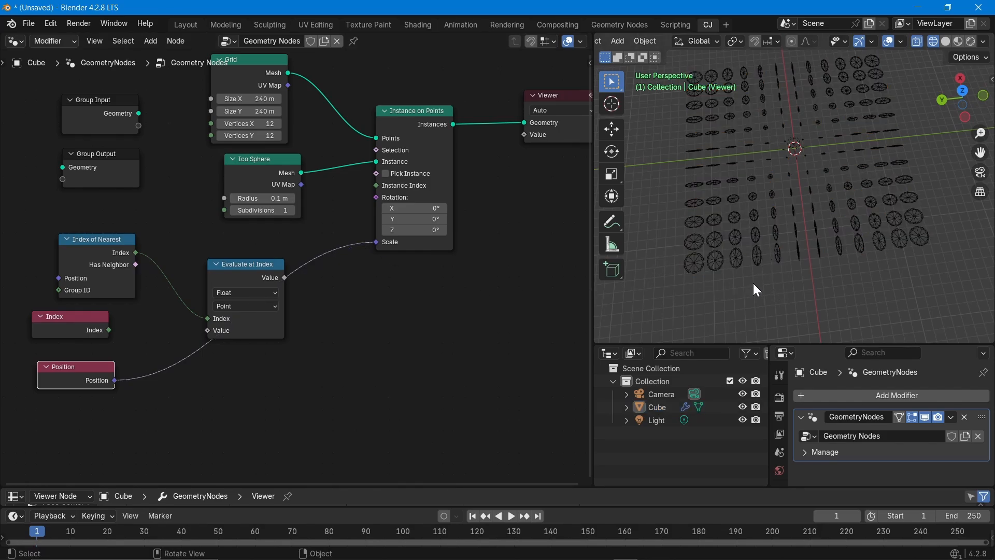
pyautogui.click(947, 41)
pyautogui.click(704, 265)
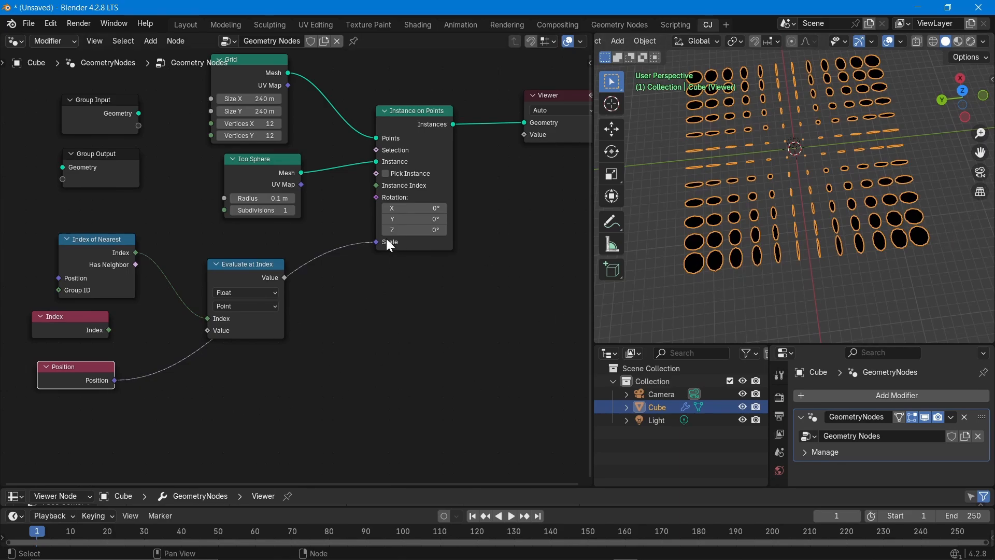
# Link Evaluate at Index's Value output to the instances' Scale, and feed Position into its Value input.
pyautogui.moveTo(285, 276); pyautogui.dragTo(375, 243)
pyautogui.moveTo(115, 380); pyautogui.dragTo(201, 335)
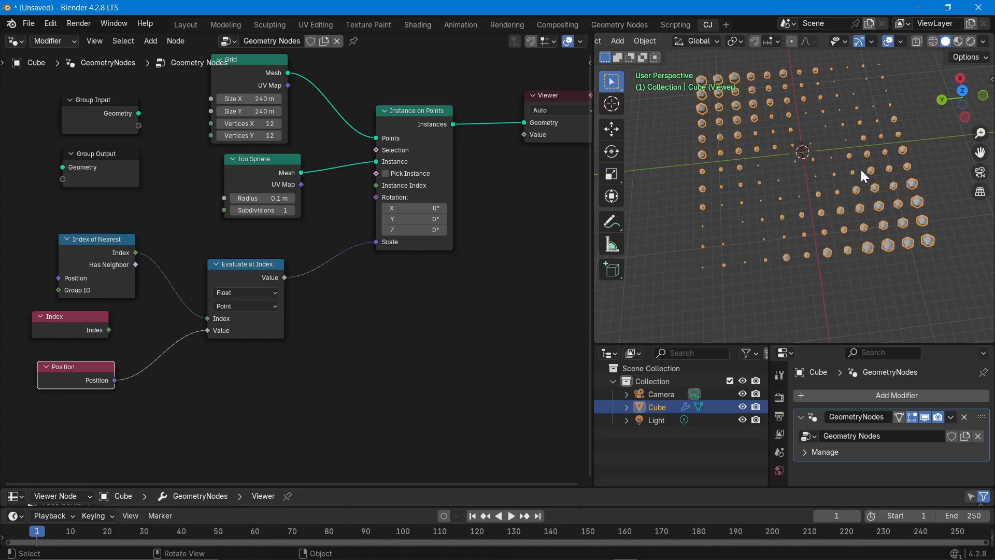
pyautogui.moveTo(860, 169); pyautogui.dragTo(816, 246, button='middle')
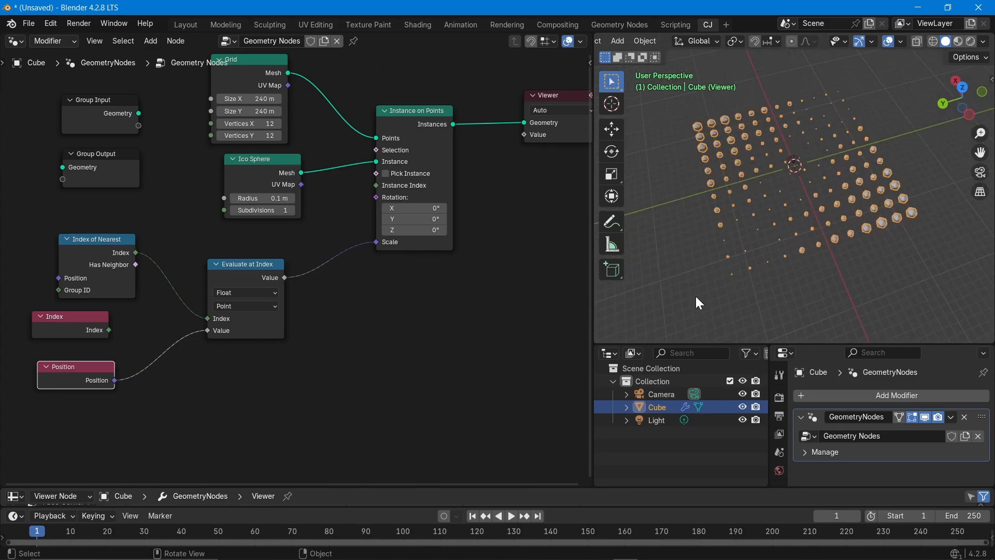
# Set Evaluate at Index's domain to Edge, and compare Index with Position as the source of its Value input.
pyautogui.click(240, 304)
pyautogui.click(231, 344)
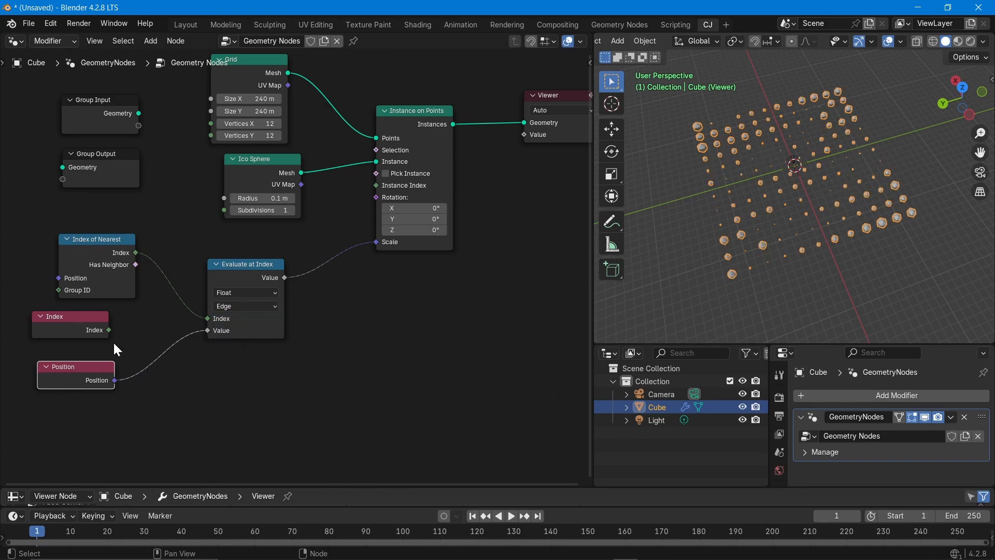
pyautogui.moveTo(109, 329); pyautogui.dragTo(207, 332)
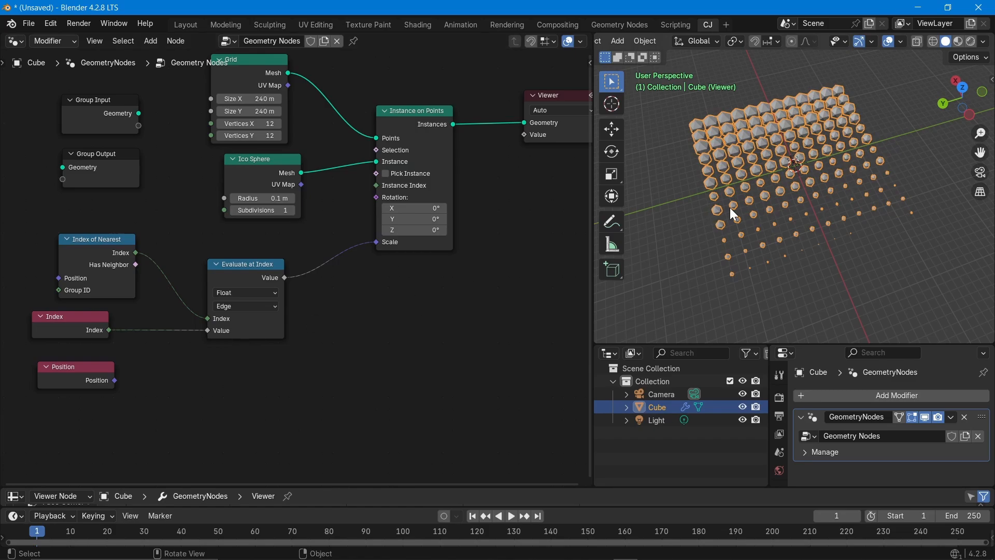
pyautogui.moveTo(115, 381); pyautogui.dragTo(199, 336)
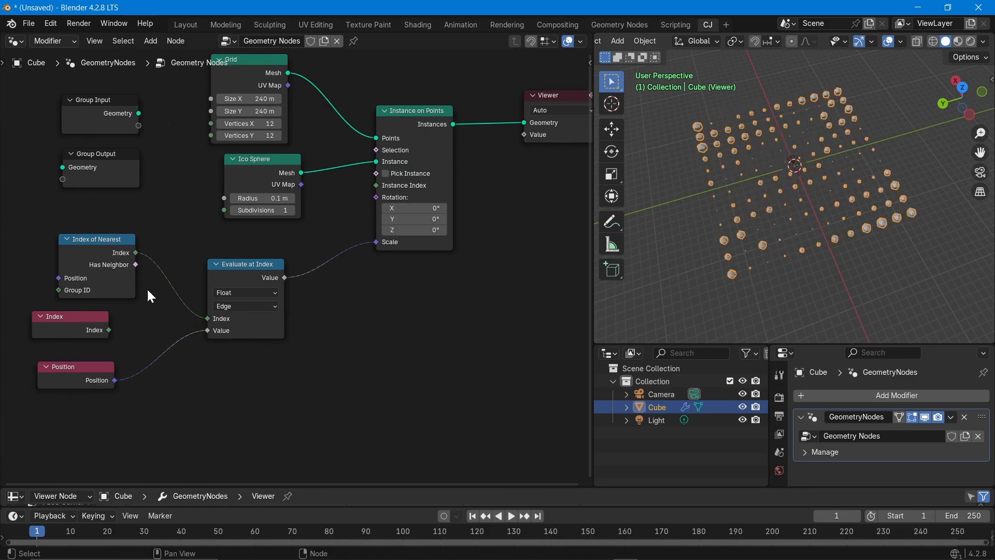
# Set Evaluate at Index's domain to Face, comparing the Index node with Index of Nearest as the source of its Index input.
pyautogui.moveTo(108, 330); pyautogui.dragTo(202, 319)
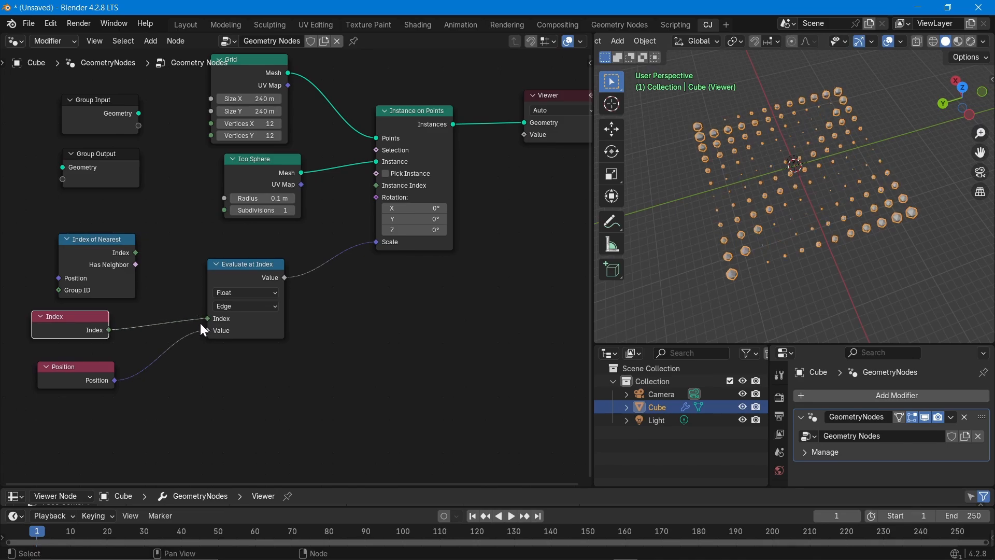
pyautogui.click(263, 306)
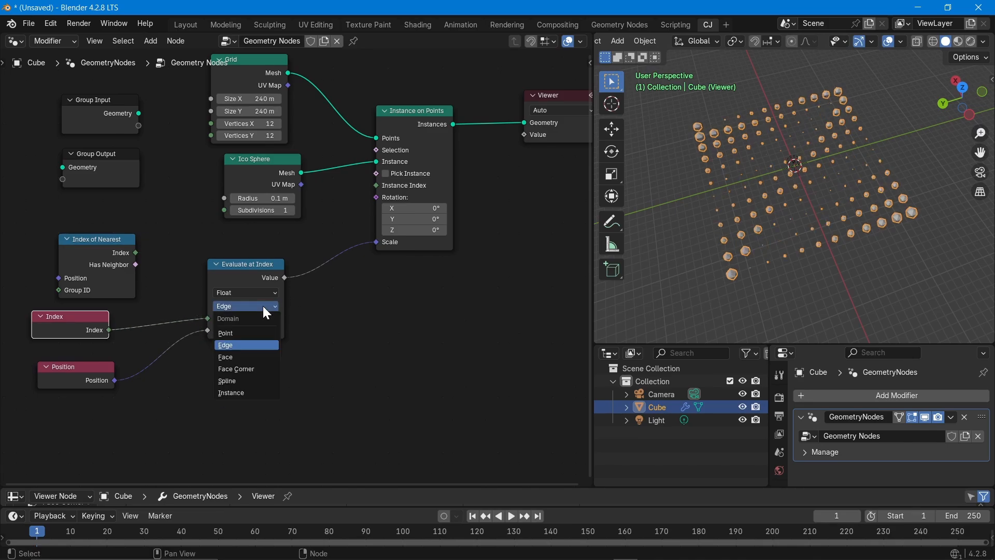
pyautogui.click(235, 346)
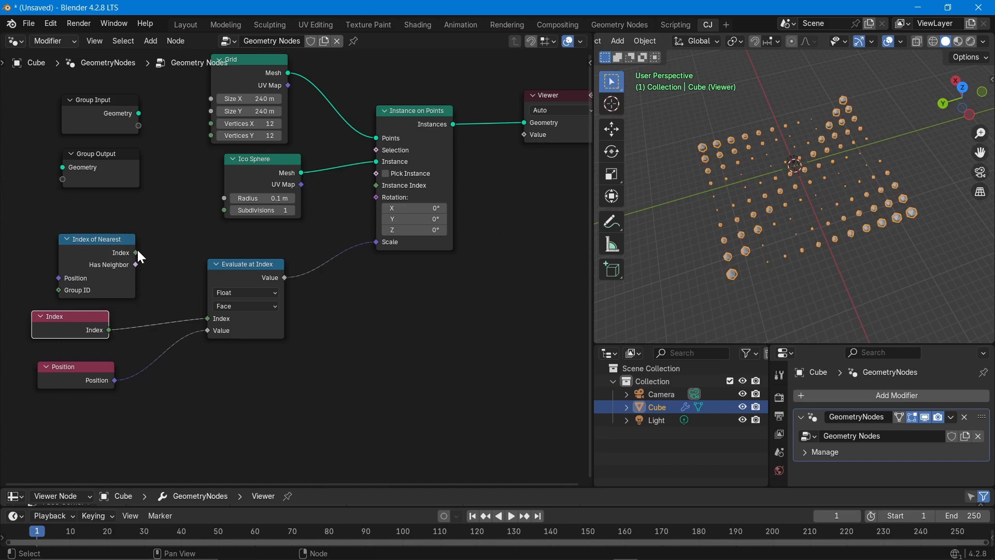
pyautogui.moveTo(136, 253); pyautogui.dragTo(206, 318)
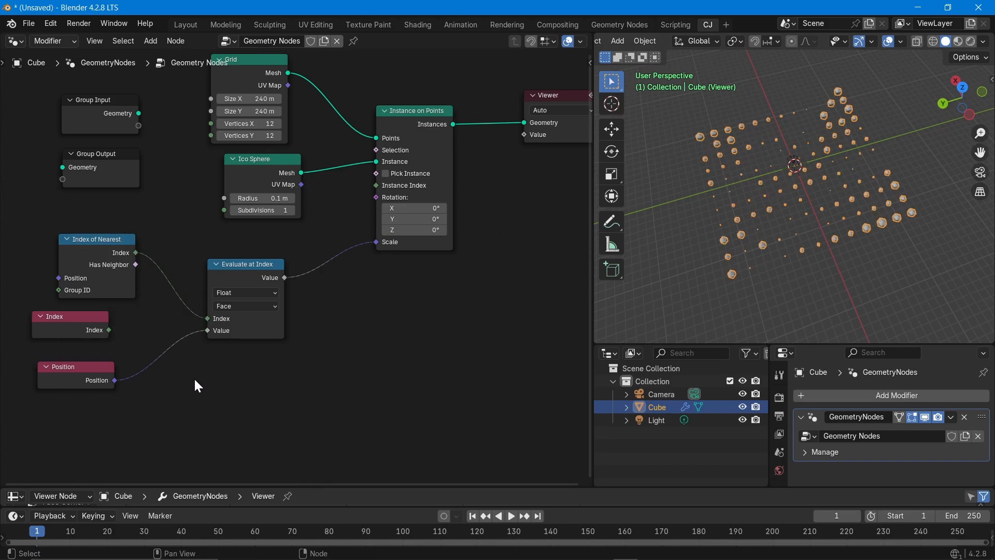
# Disconnect Position from Evaluate at Index's Value input and reconnect it to check its effect on the spheres.
pyautogui.click(93, 315)
pyautogui.click(99, 246)
pyautogui.click(77, 332)
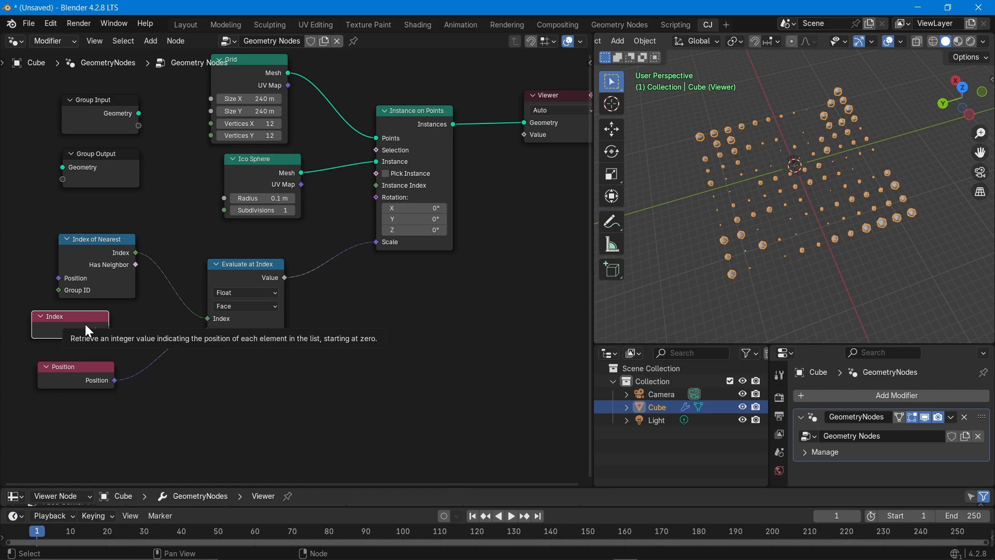
pyautogui.click(96, 243)
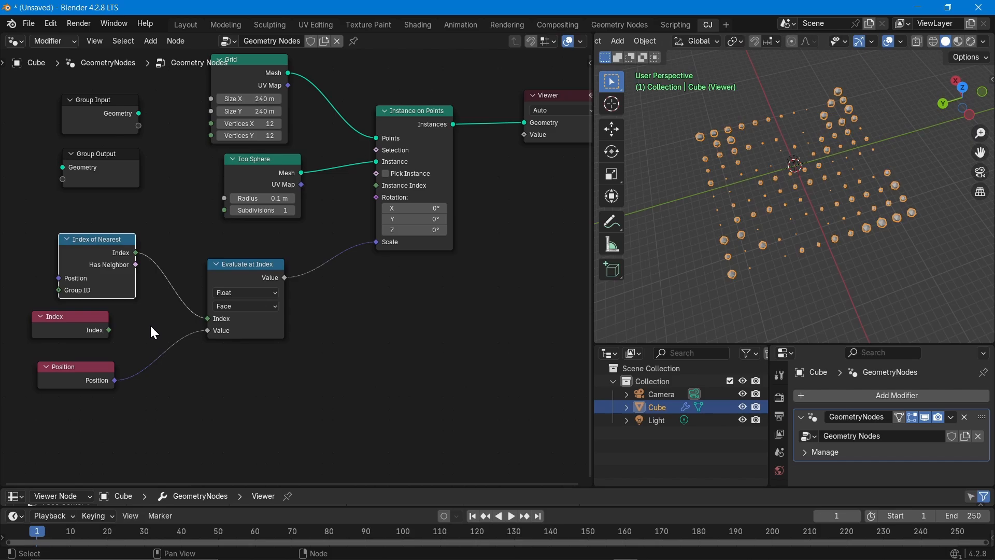
pyautogui.moveTo(208, 330); pyautogui.dragTo(177, 343)
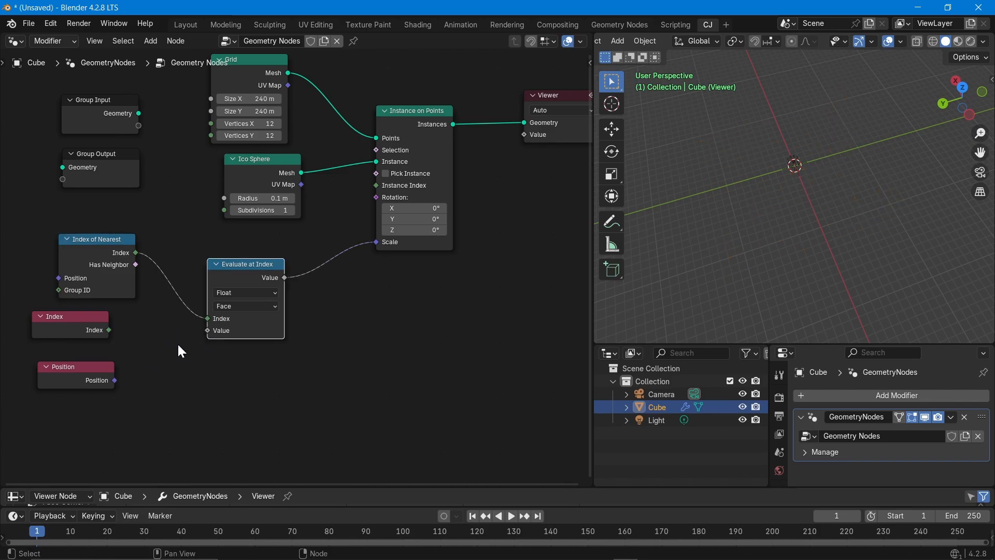
pyautogui.moveTo(114, 380); pyautogui.dragTo(208, 333)
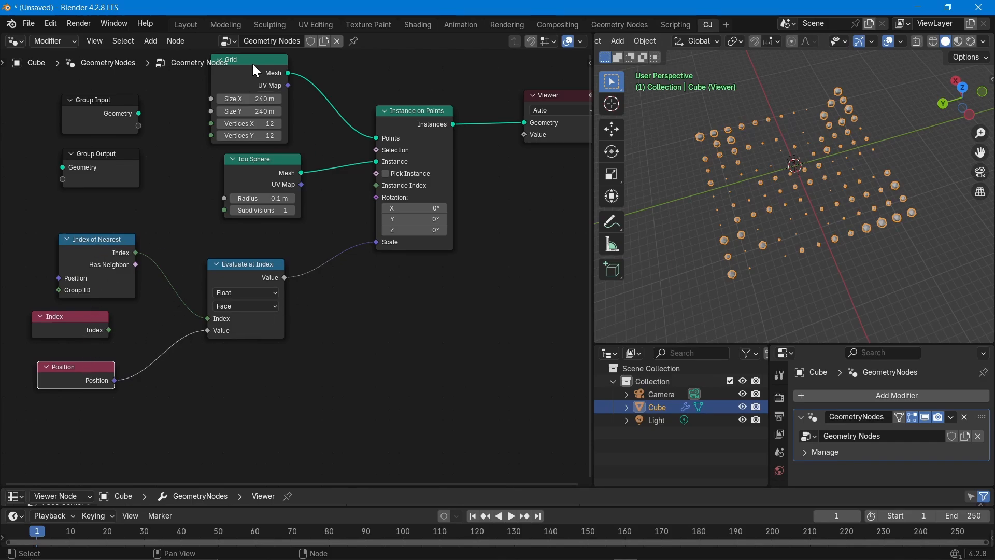
# Collapse the Ico Sphere node and move it slightly farther below the Grid node.
pyautogui.click(266, 60)
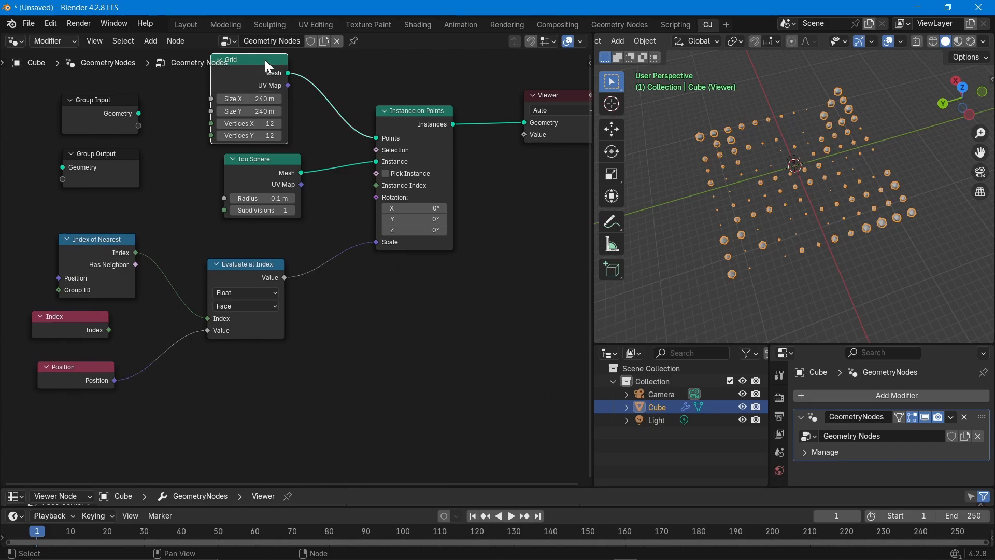
pyautogui.click(233, 158)
pyautogui.moveTo(235, 159); pyautogui.dragTo(263, 184)
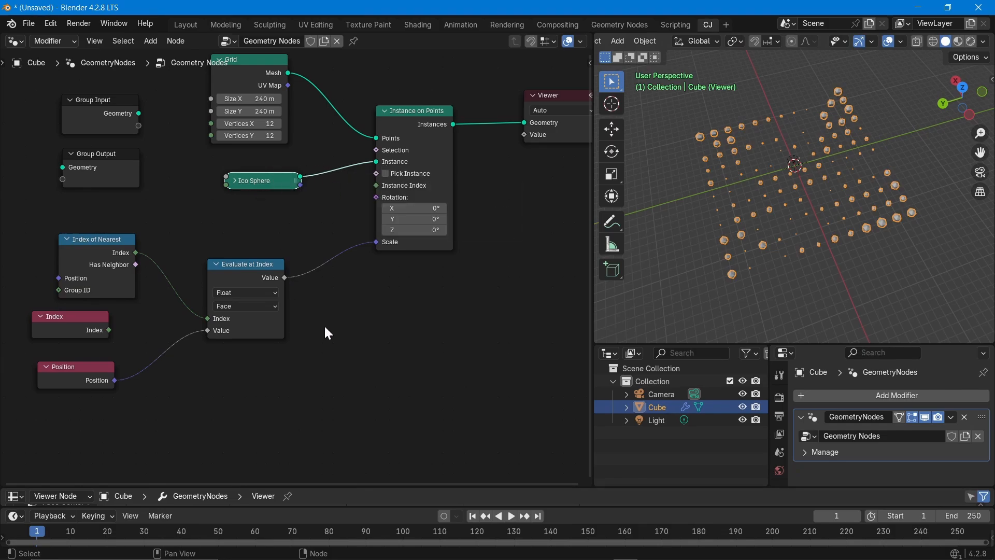
pyautogui.click(253, 63)
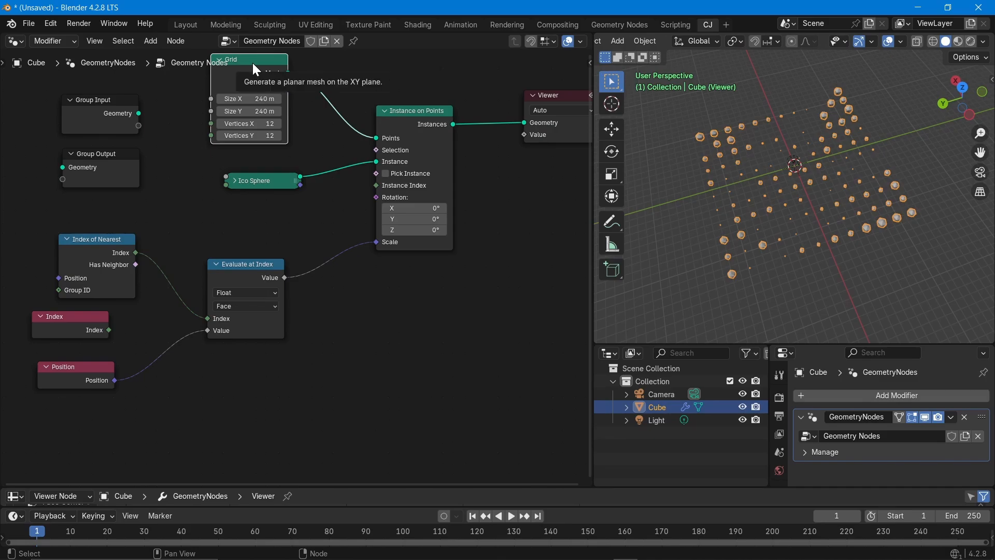
pyautogui.click(252, 264)
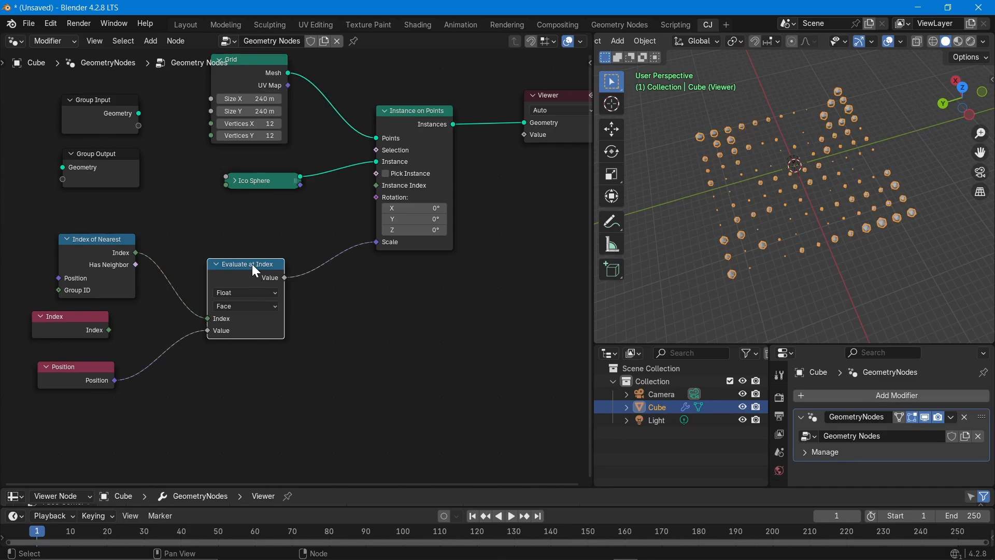
pyautogui.click(81, 241)
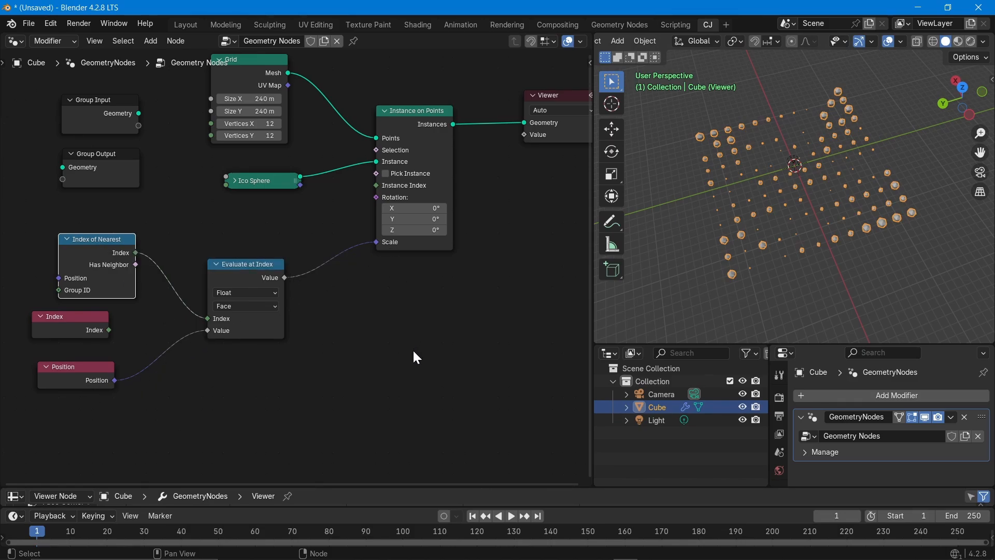
pyautogui.scroll(-1, 417, 357)
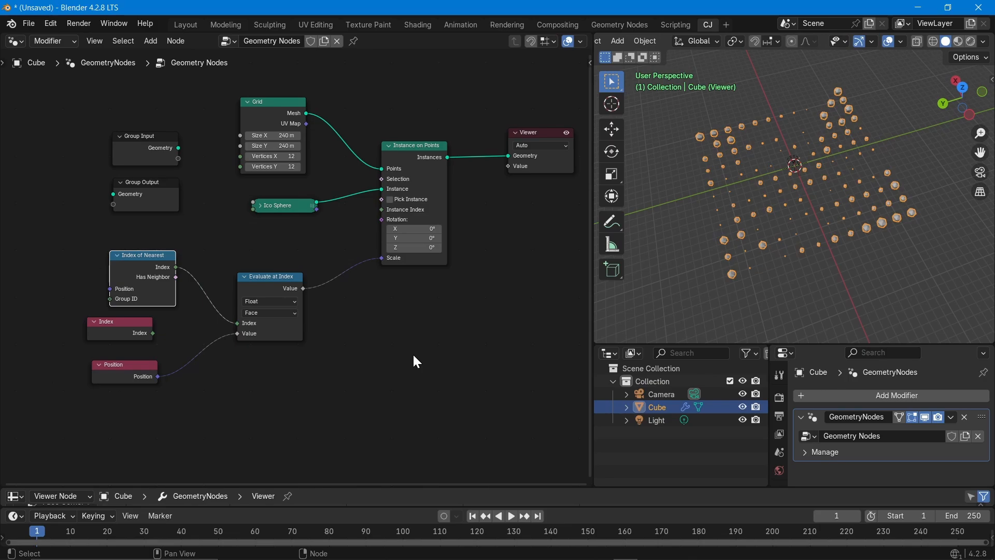
pyautogui.moveTo(725, 192); pyautogui.dragTo(760, 251, button='middle')
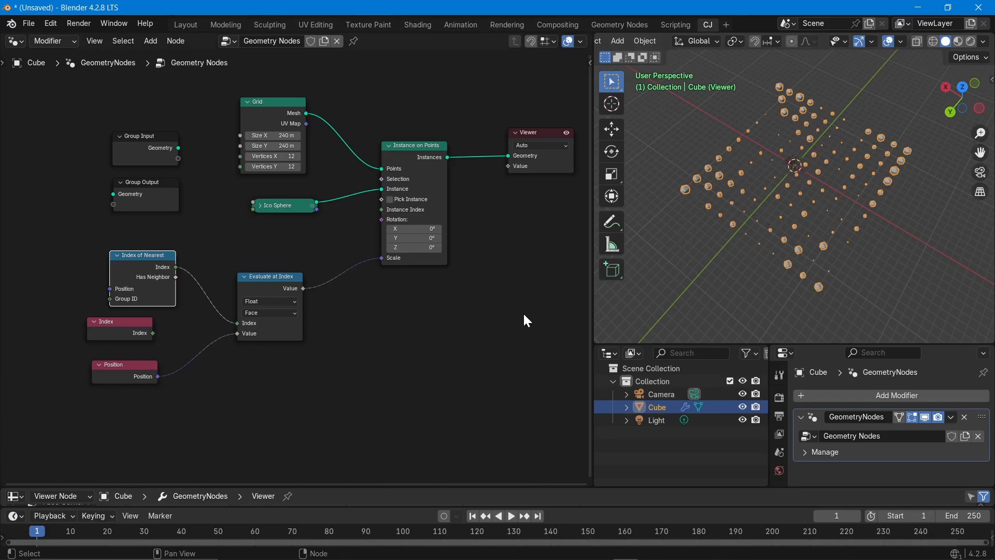
# Move the Index of Nearest and Evaluate at Index nodes closer together, just below the Ico Sphere node.
pyautogui.moveTo(142, 254); pyautogui.dragTo(165, 254)
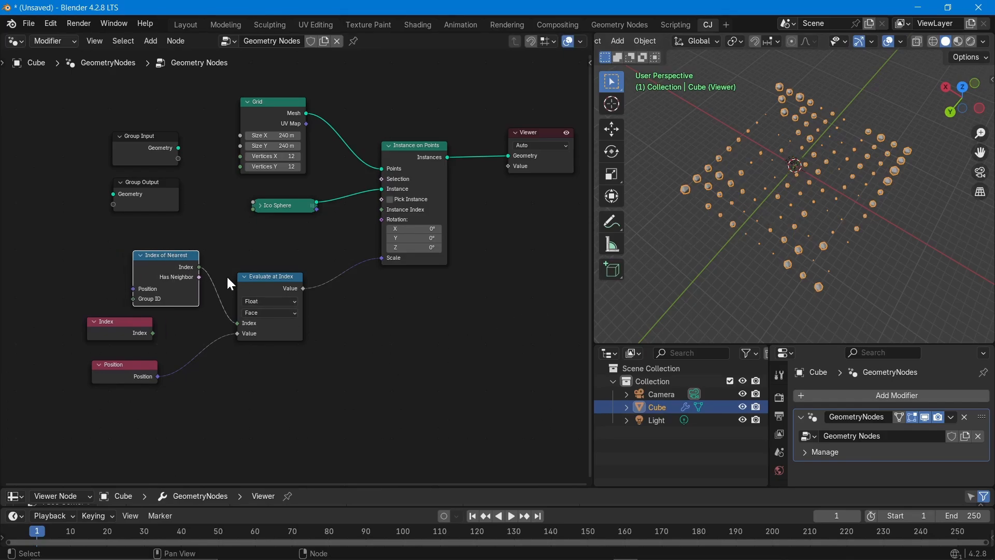
pyautogui.moveTo(277, 279); pyautogui.dragTo(279, 257)
pyautogui.moveTo(166, 256); pyautogui.dragTo(186, 254)
pyautogui.moveTo(143, 224); pyautogui.dragTo(310, 301)
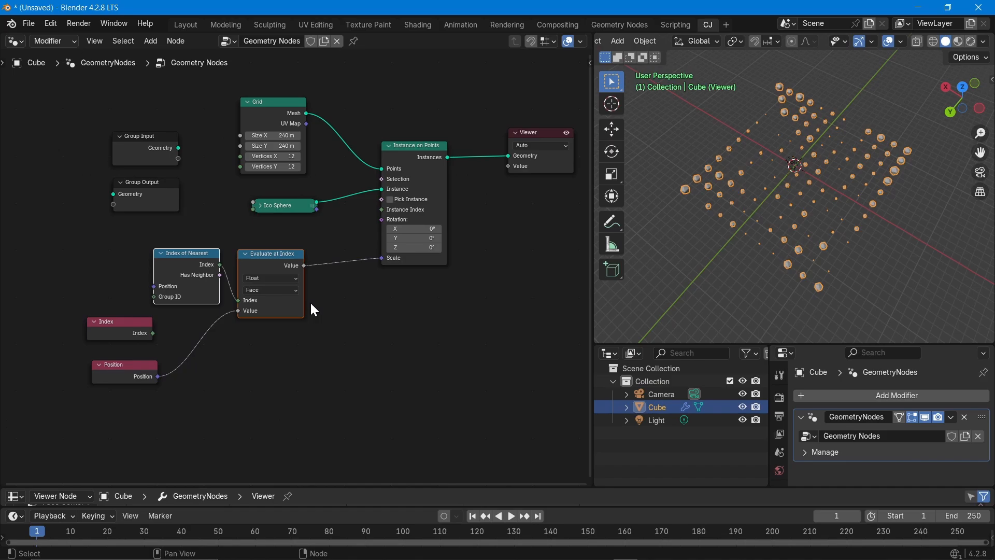
pyautogui.click(356, 381)
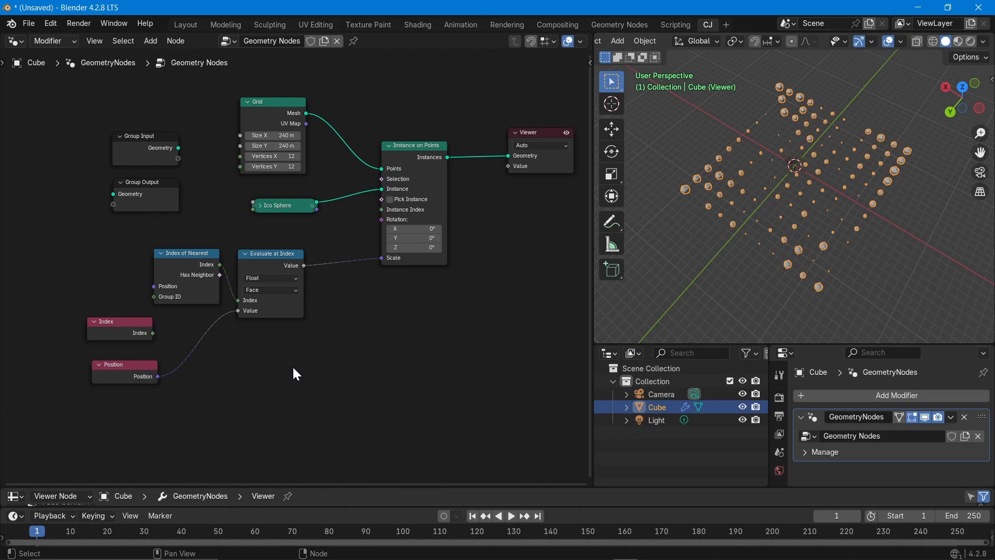
pyautogui.scroll(-1, 371, 389)
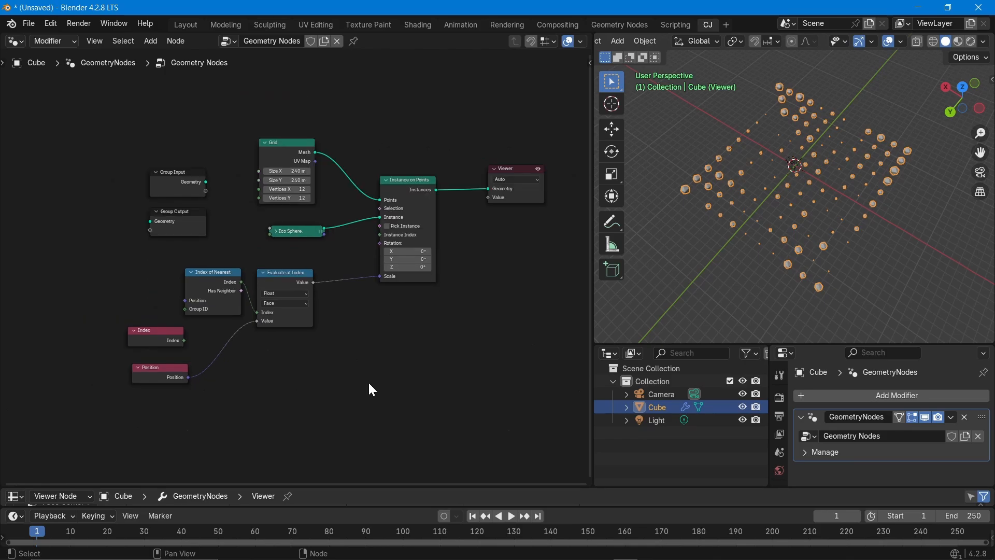